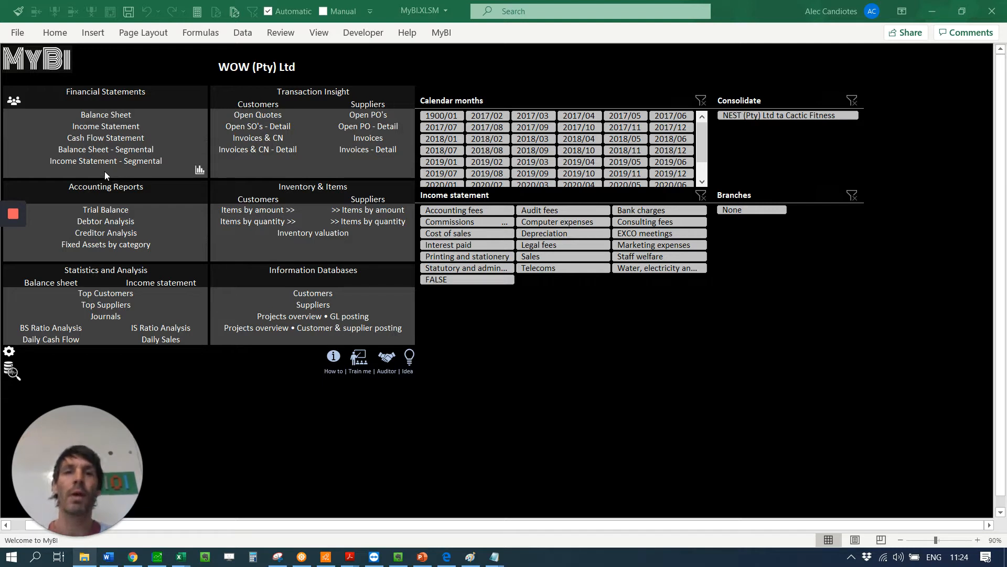
View the company dashboard, and return to the MyBI main menu.
left_click(200, 171)
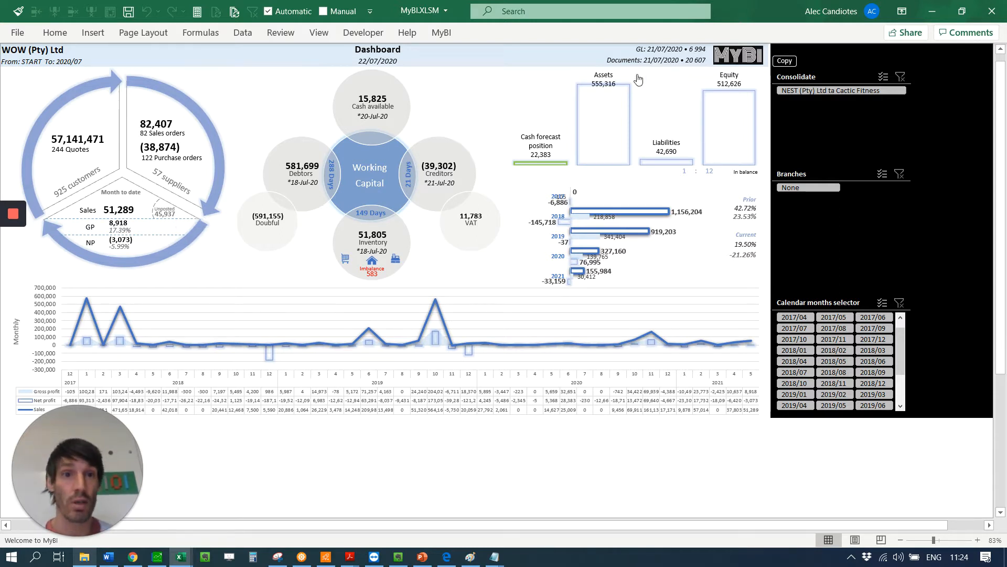
left_click(743, 54)
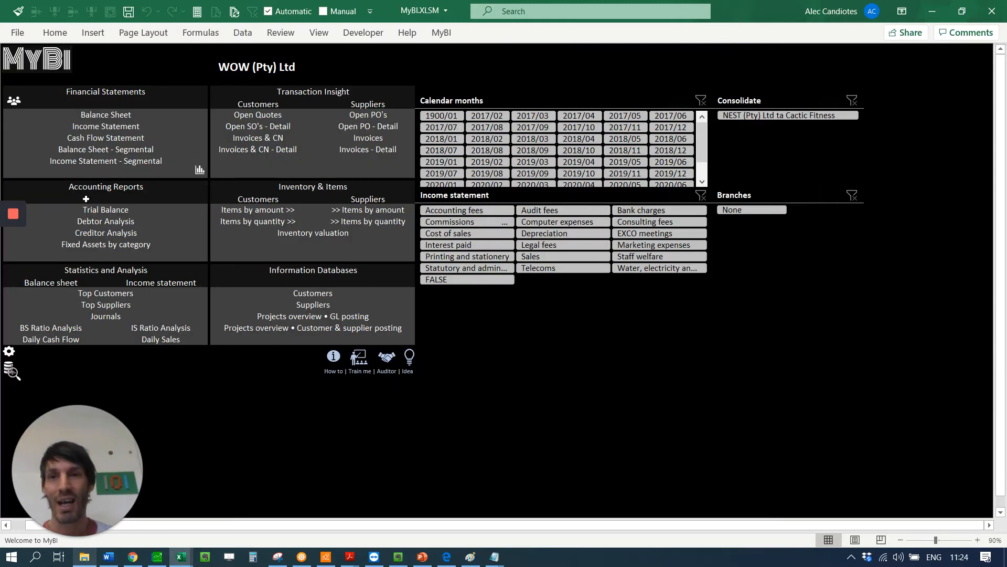
Bring up the detailed customer open sales orders report and add Copy PO to its Document type filter alongside Copy Sales Order.
left_click(272, 131)
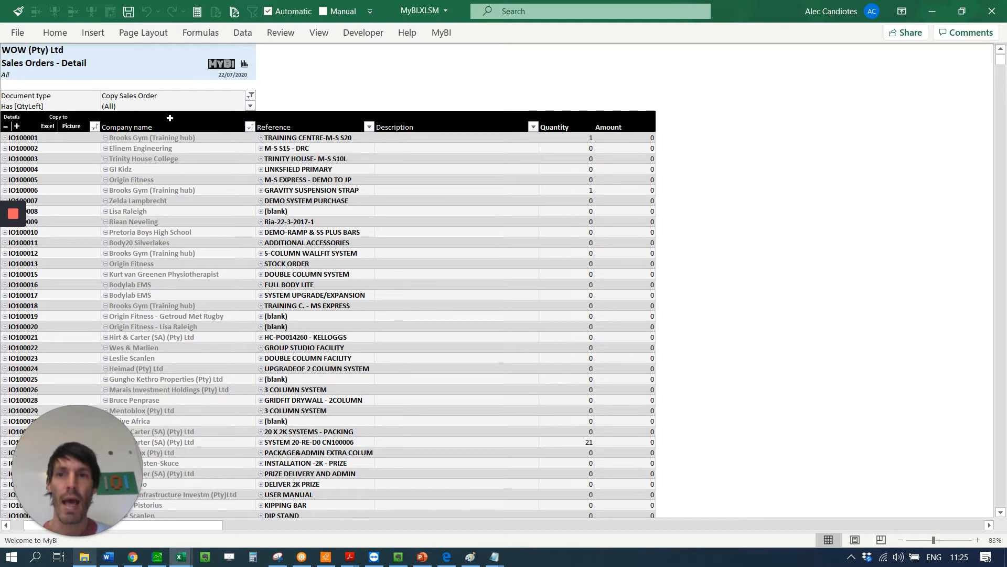
left_click(251, 98)
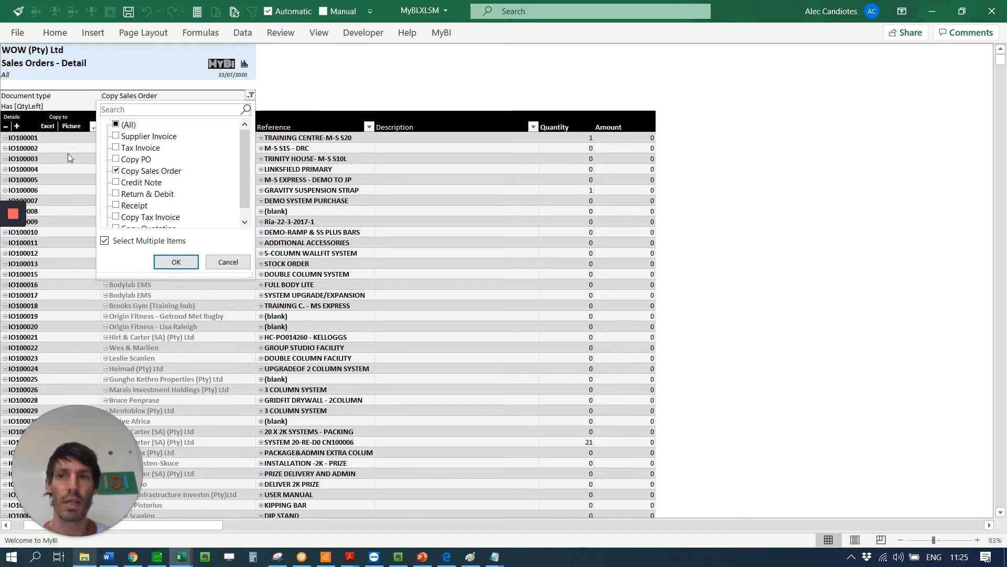
left_click(117, 160)
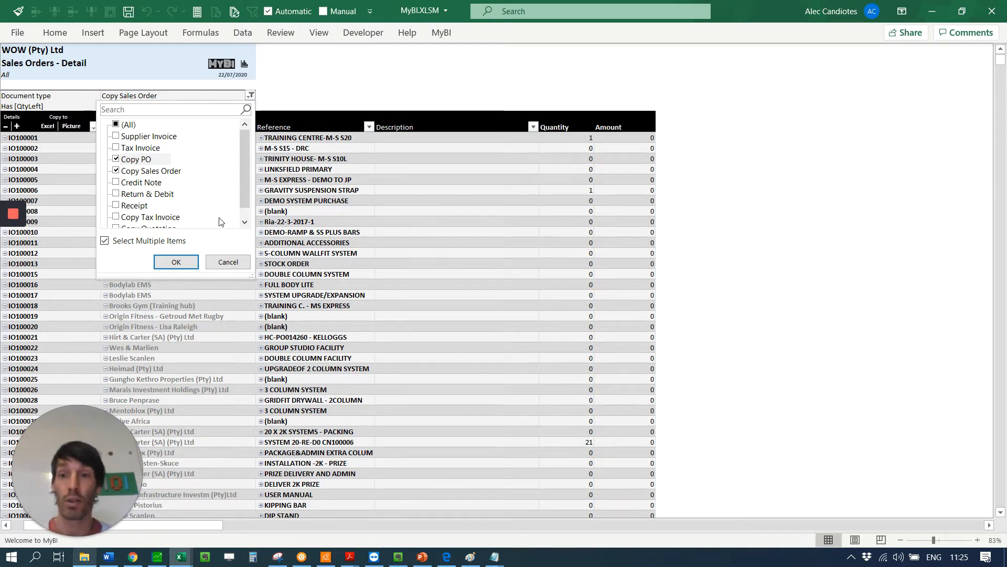
left_click(186, 260)
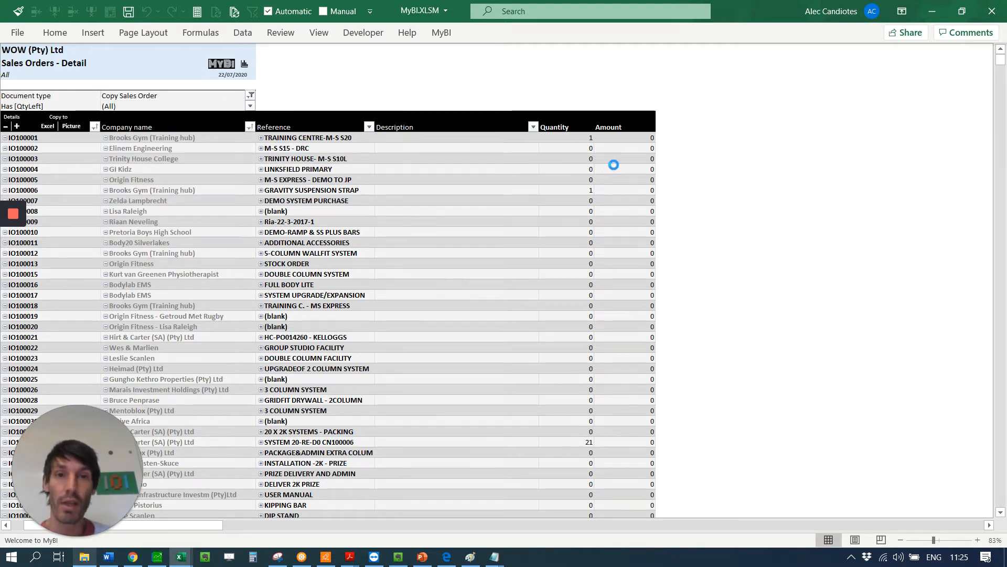
Drill down into the grand total of the Amount column at the end of the Sales Orders - Detail report.
left_click(614, 164)
key("ctrl+Down")
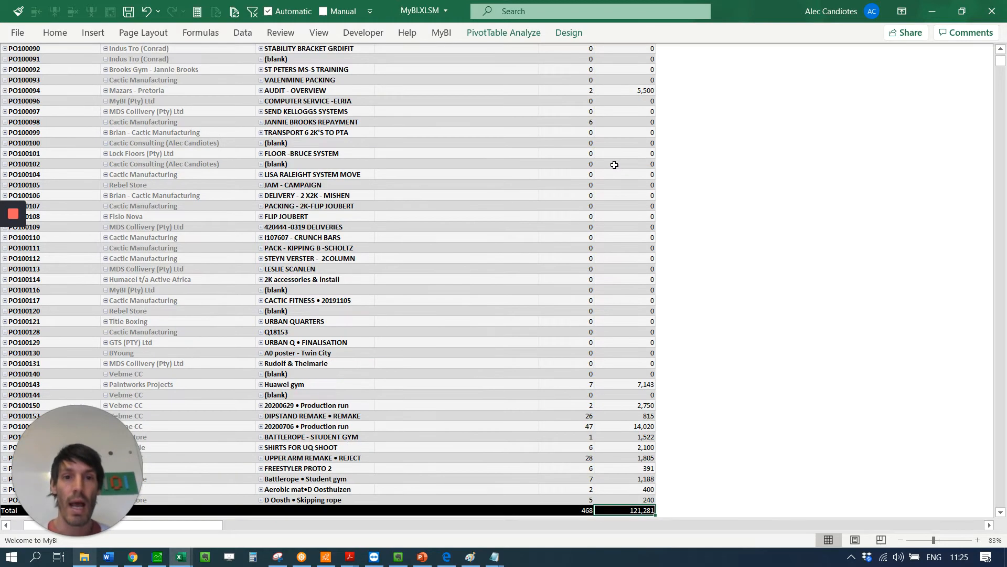
double_click(634, 510)
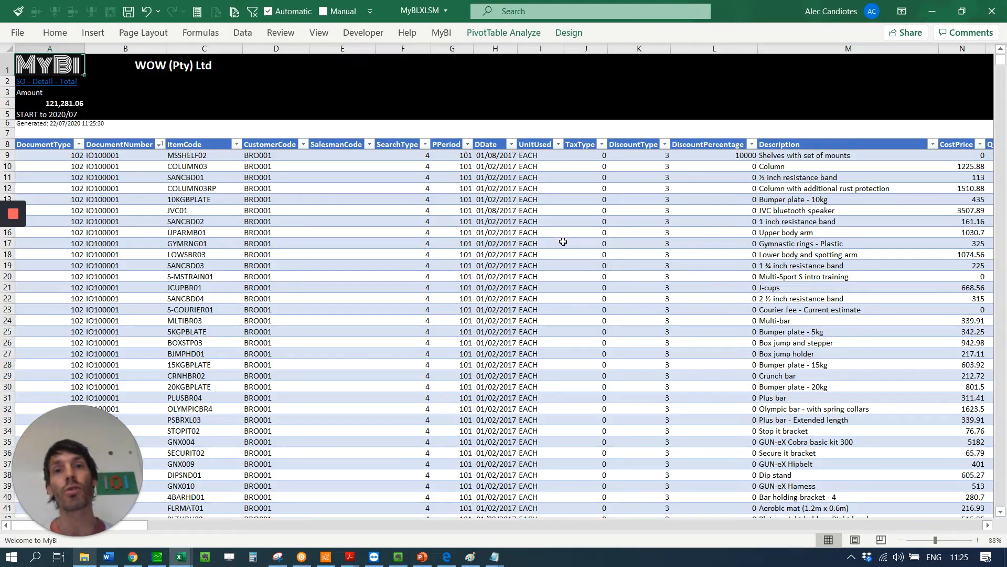
Examine the drilldown table's columns, selecting the data of the Description column.
left_click(511, 201)
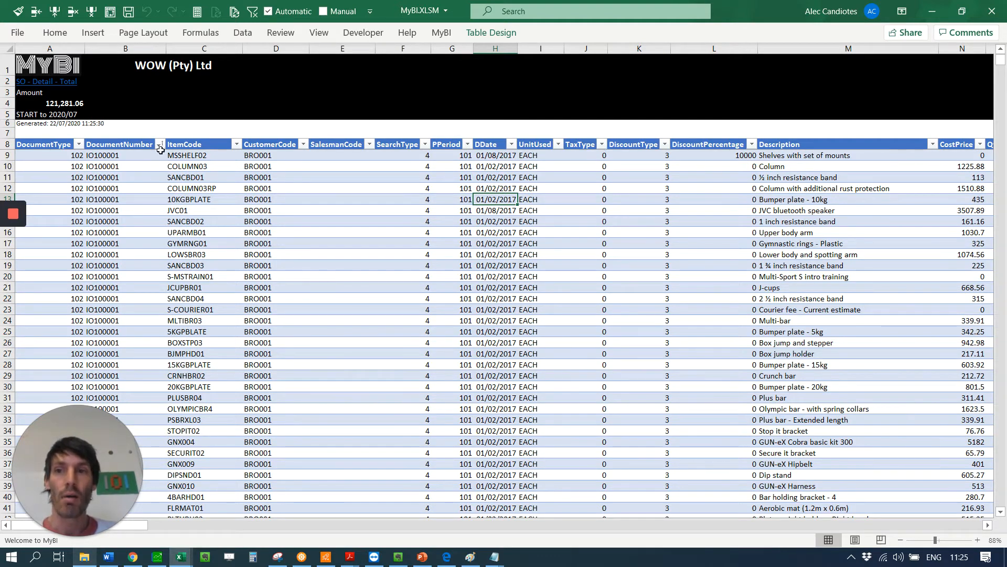
left_click(778, 141)
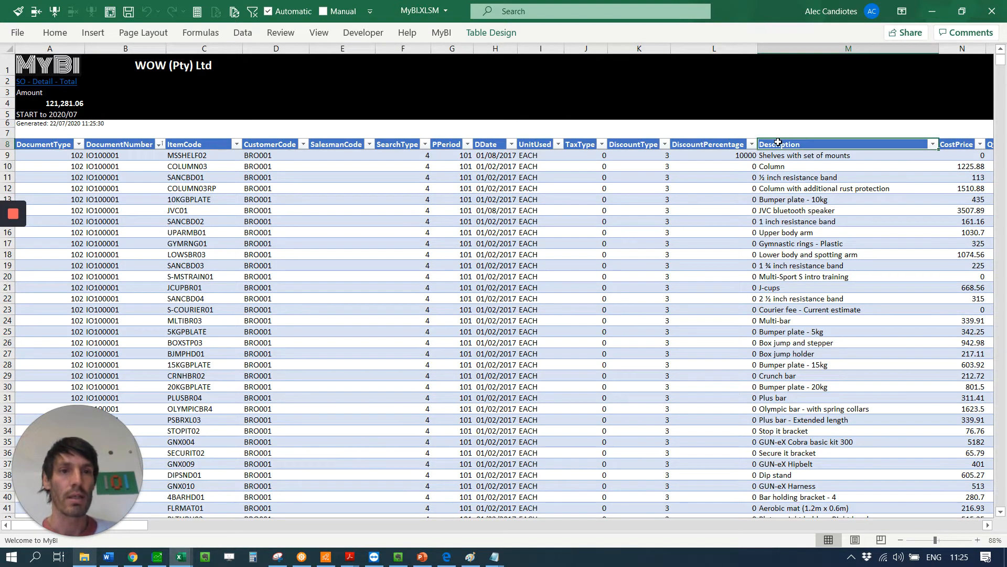
left_click(780, 141)
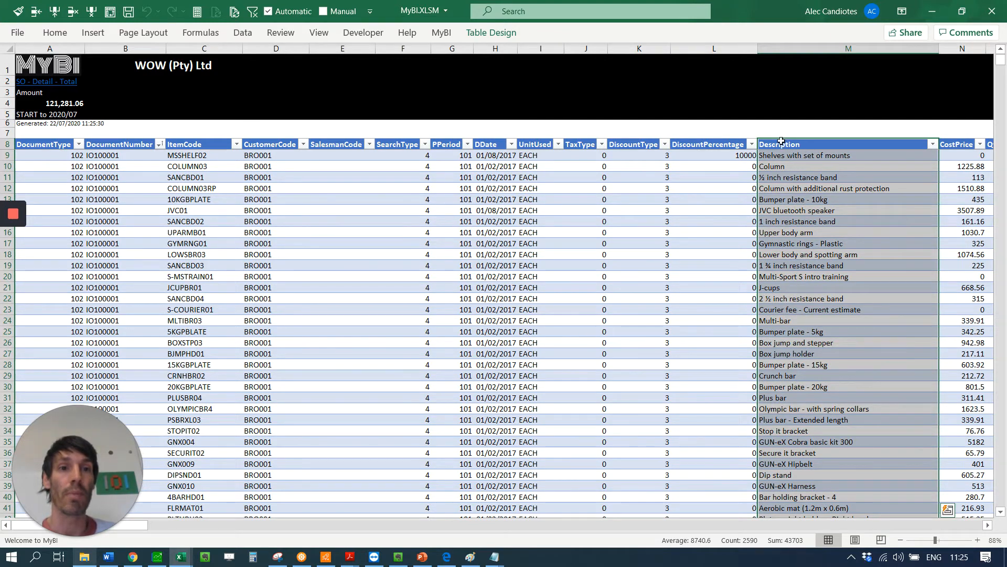
left_click(782, 140)
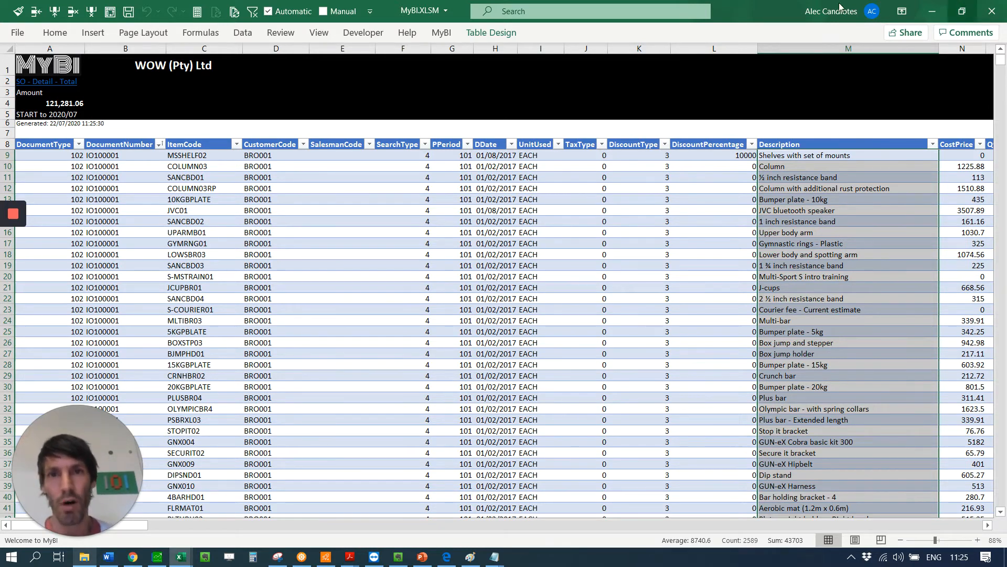
Go to the MyBI Drilldowns index and export the SODetail: Total drilldown to a separate workbook.
left_click(42, 64)
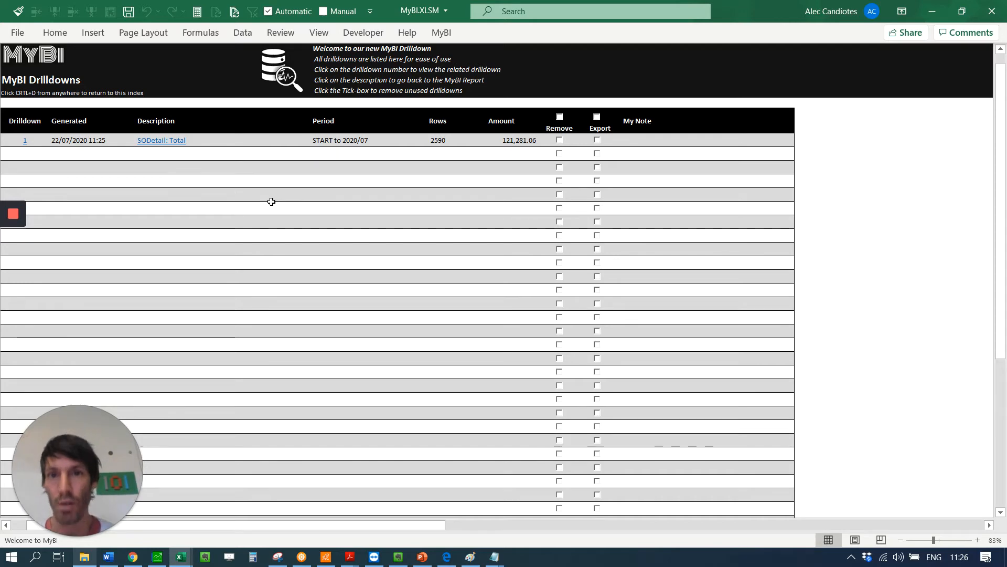
left_click(596, 140)
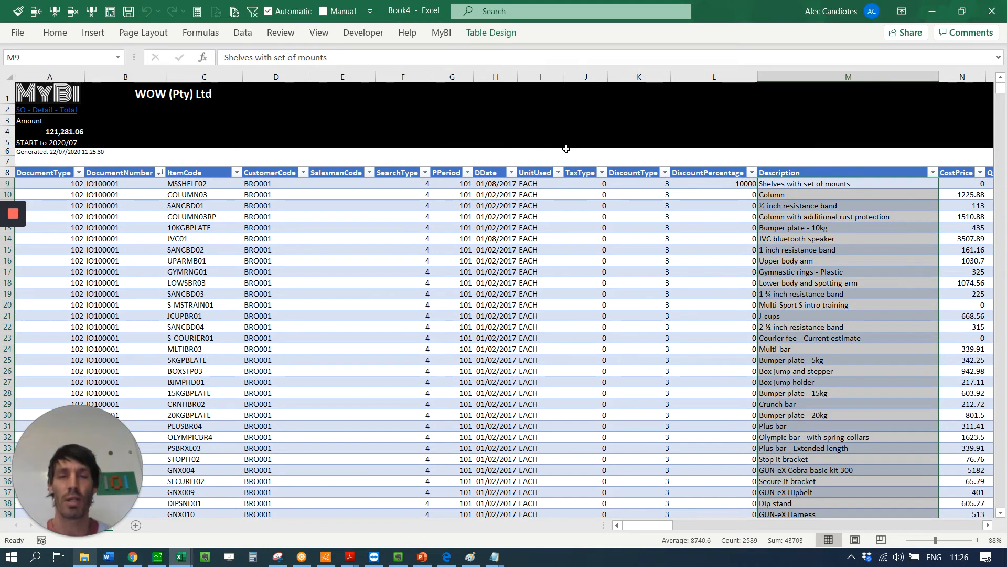
Create a PivotTable from the exported drilldown table on a new worksheet.
left_click(195, 228)
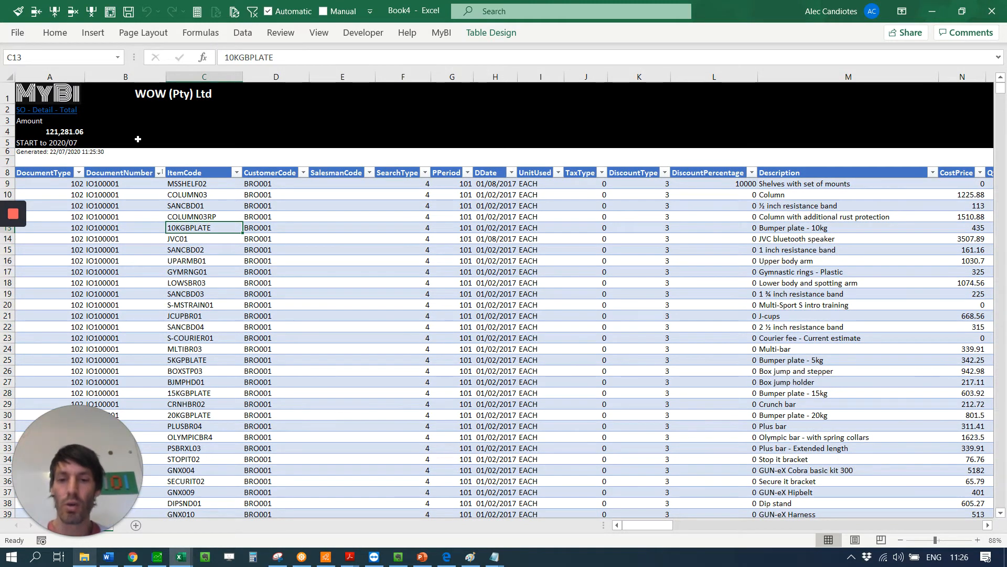
left_click(109, 12)
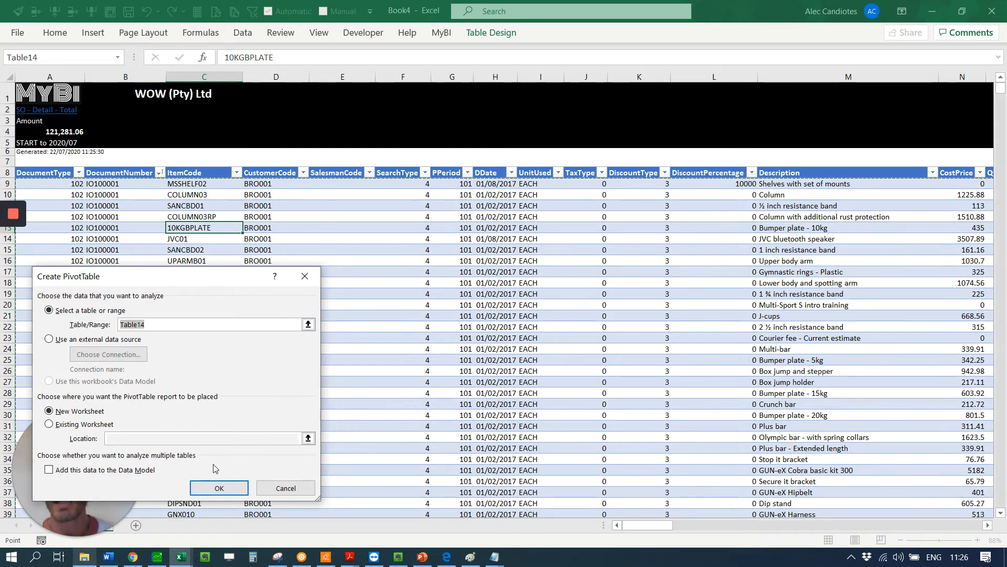
left_click(216, 489)
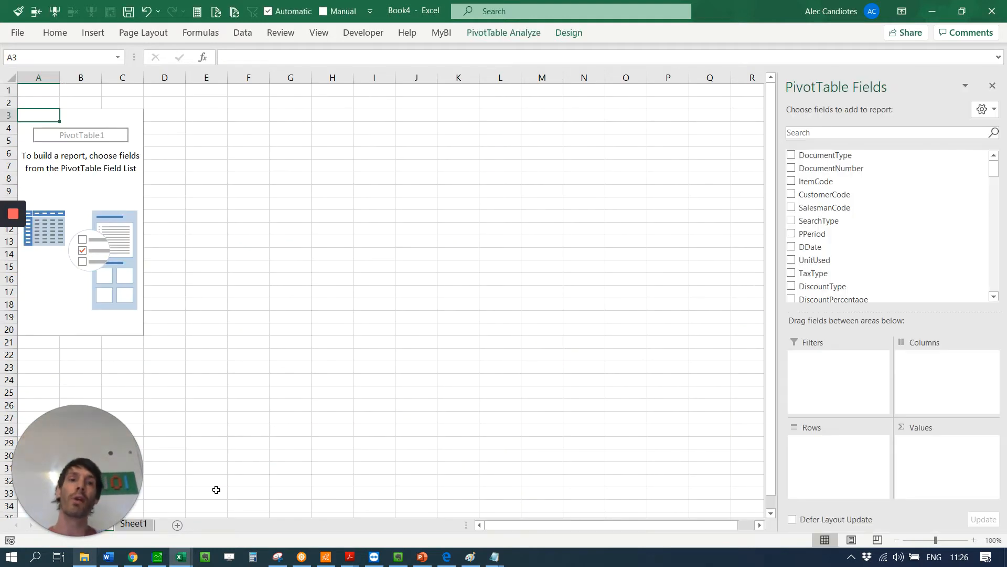
Find the Document type field by searching for "doc" and place it in the PivotTable's columns.
left_click(810, 136)
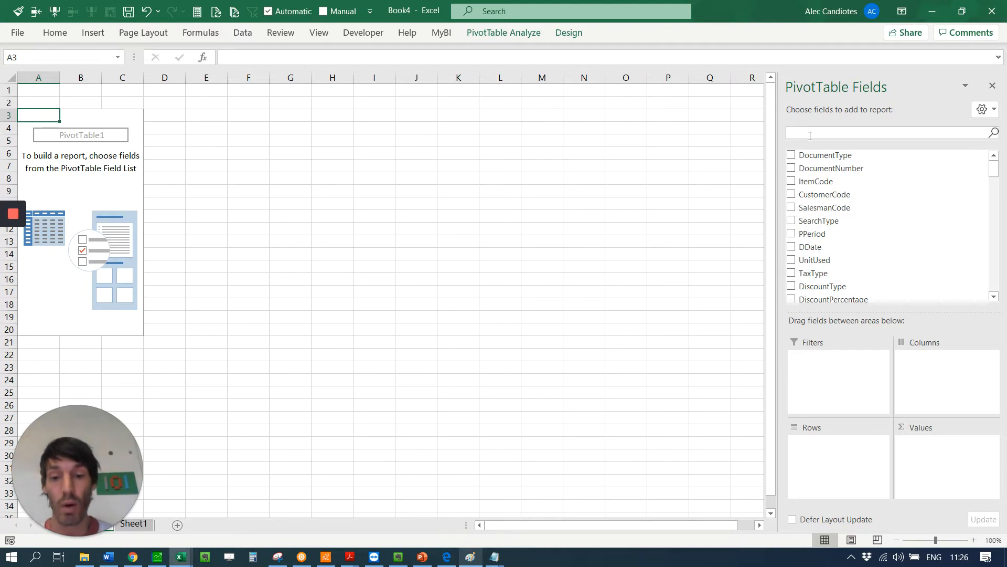
type("ety")
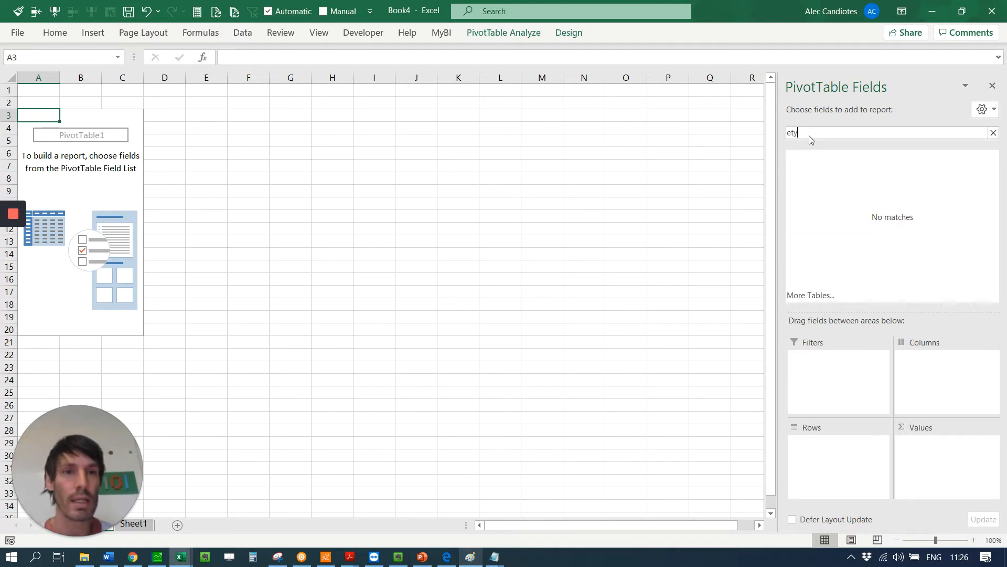
type("pe")
key("BackSpace")
key("BackSpace")
key("BackSpace")
key("BackSpace")
key("BackSpace")
type("doc")
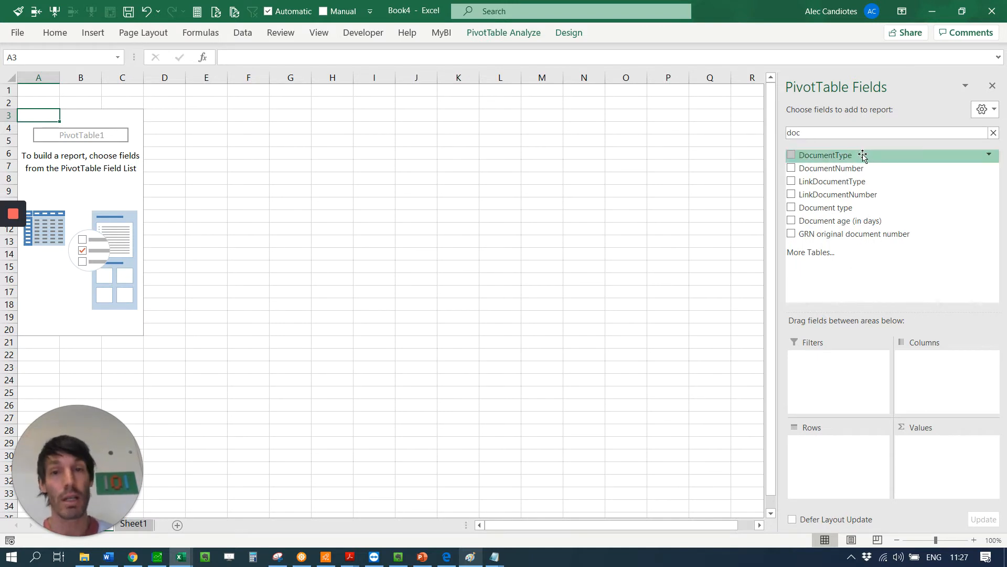
left_click_drag(872, 210, 944, 386)
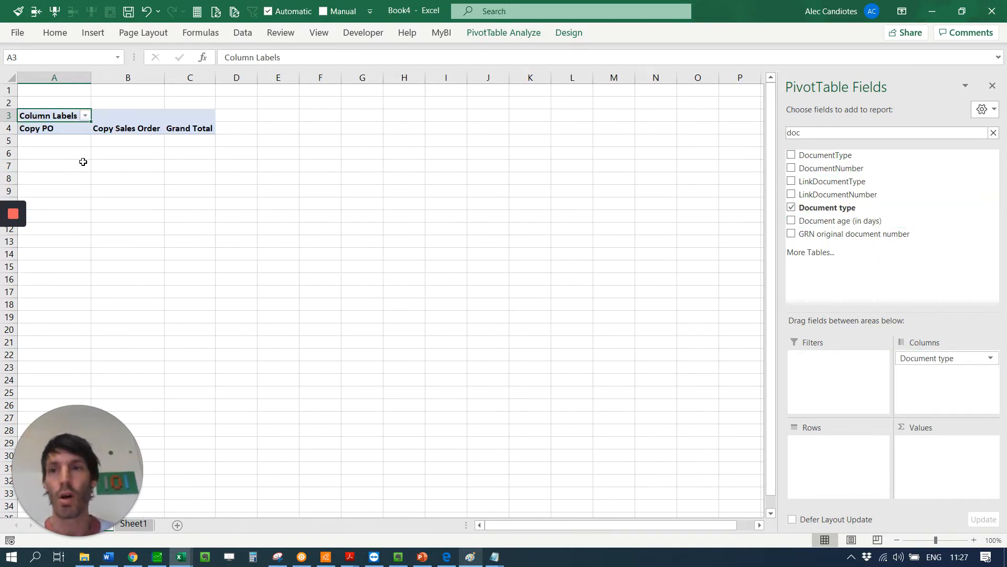
left_click(62, 136)
left_click(61, 128)
left_click(127, 131)
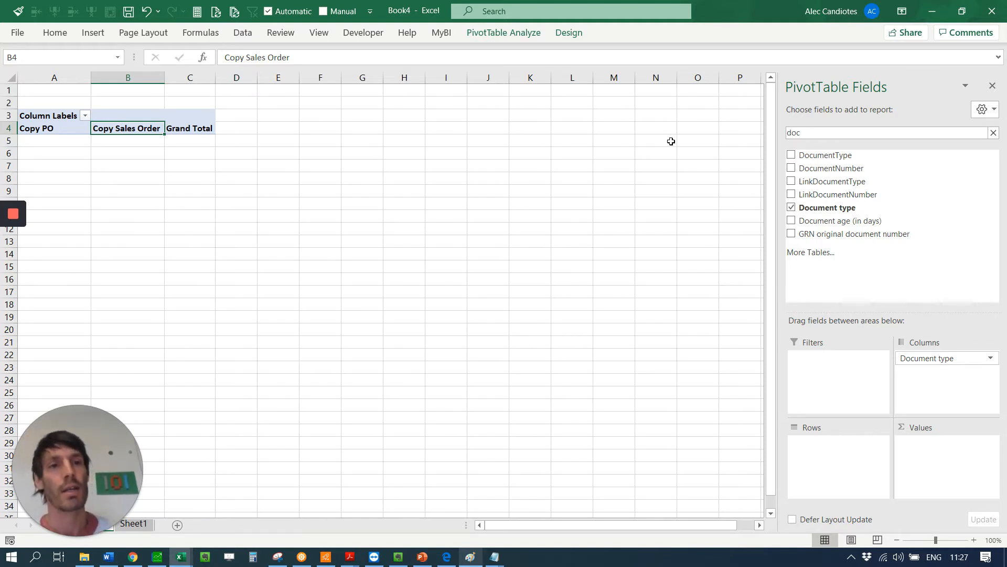
Find the Standard item description field by searching for "item" and place it in the PivotTable's rows.
left_click_drag(841, 133, 705, 129)
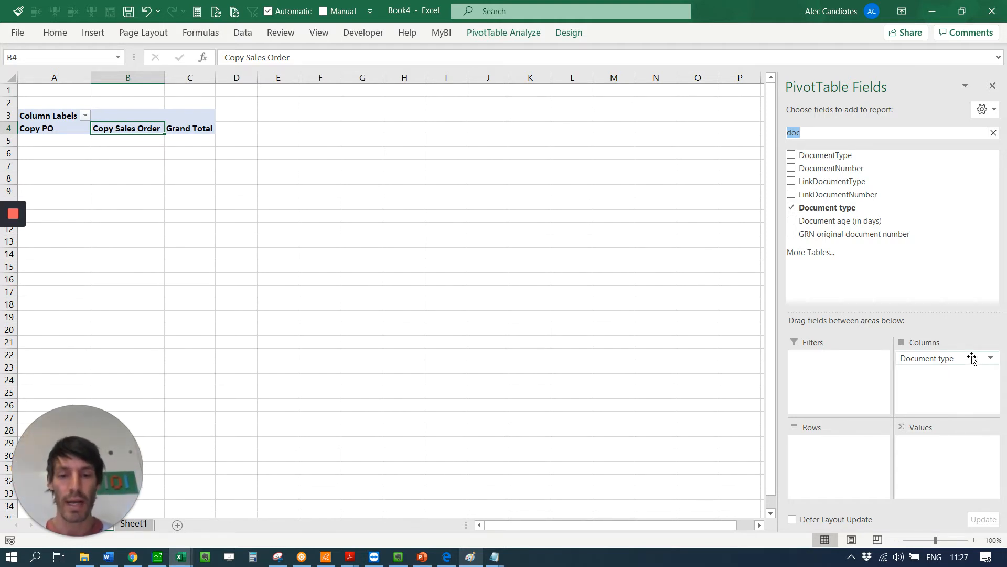
type("item")
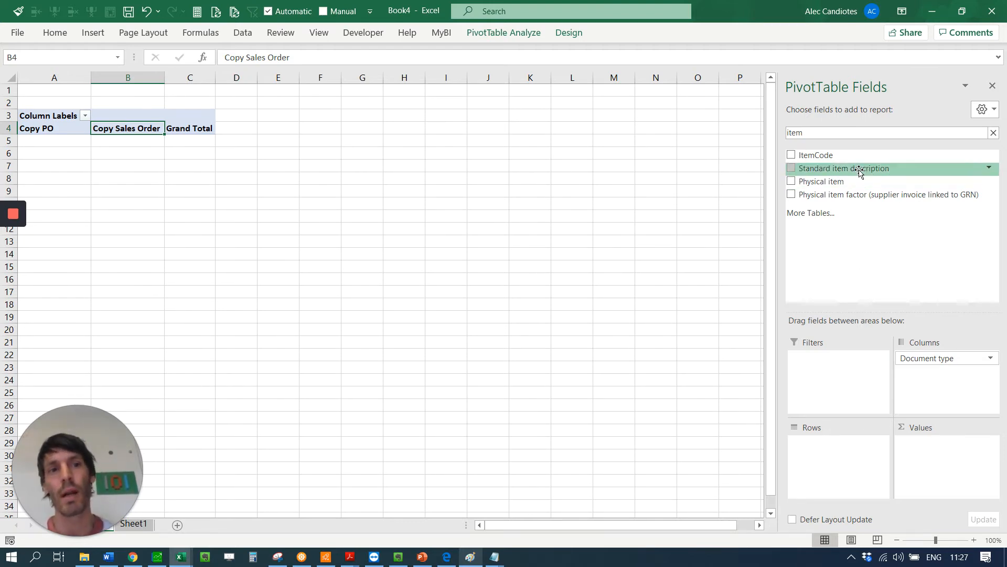
left_click_drag(861, 168, 840, 445)
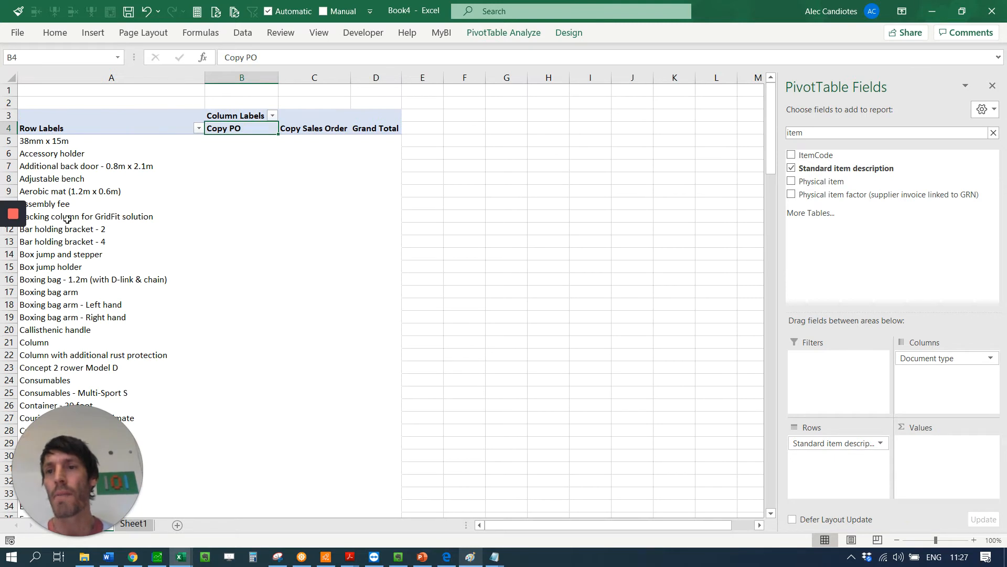
left_click(92, 145)
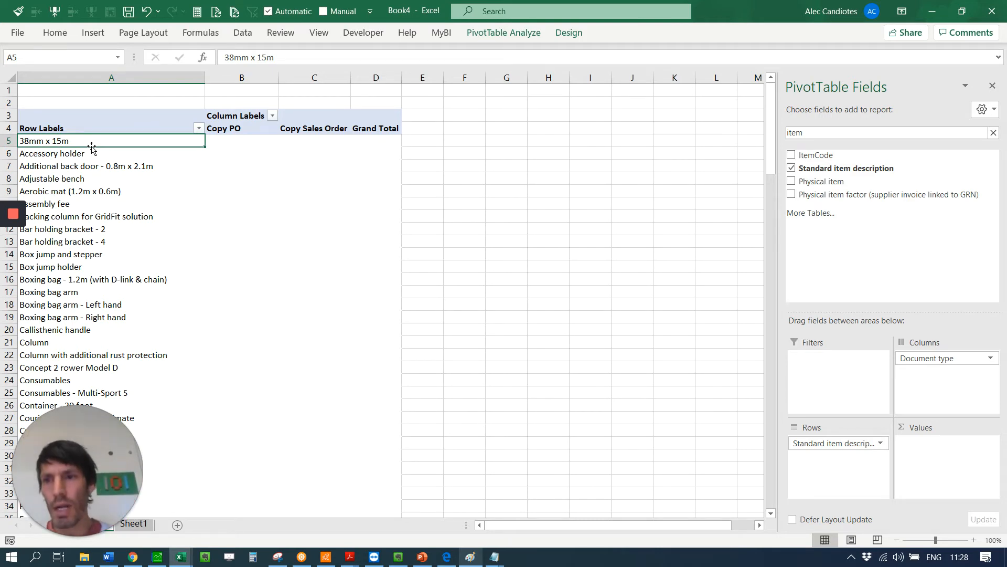
left_click(61, 292)
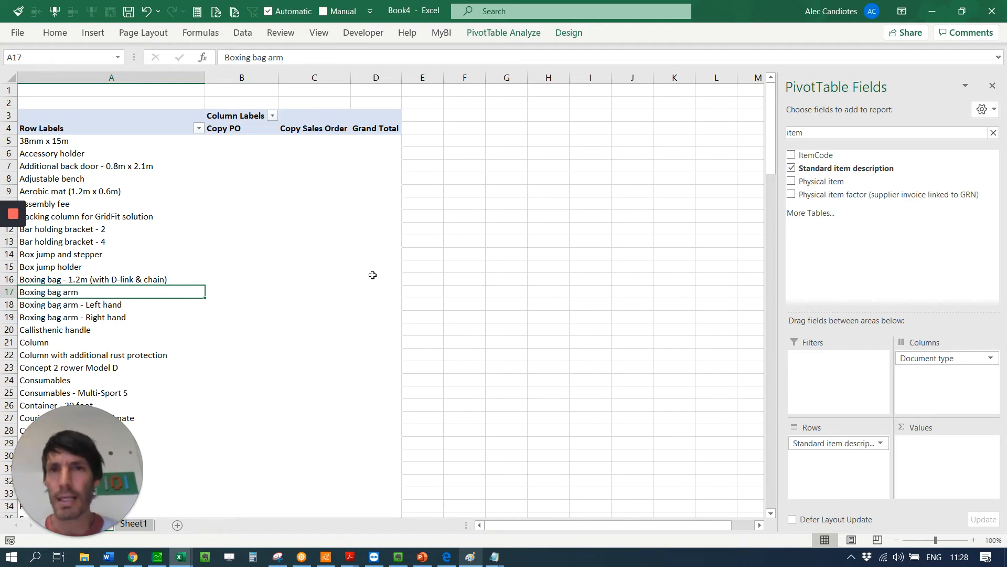
left_click(89, 192)
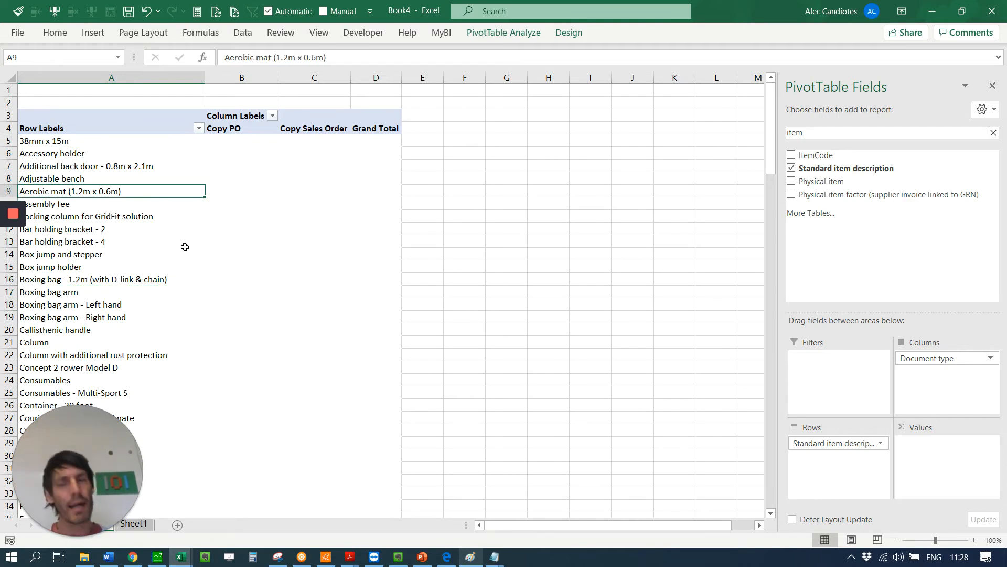
Find the Quantity field by searching for "quant" and add it to the PivotTable's values as a sum.
double_click(844, 134)
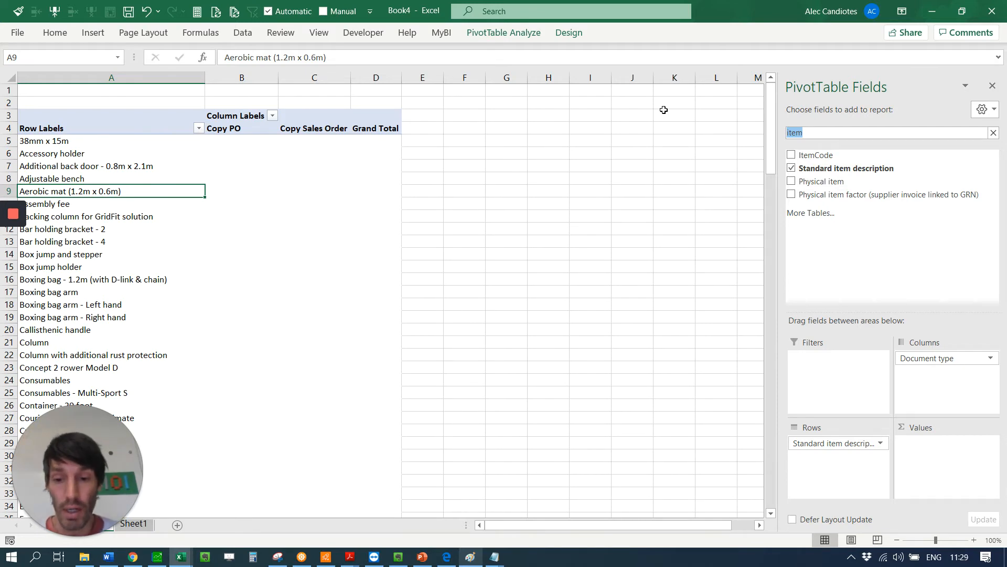
type("quant")
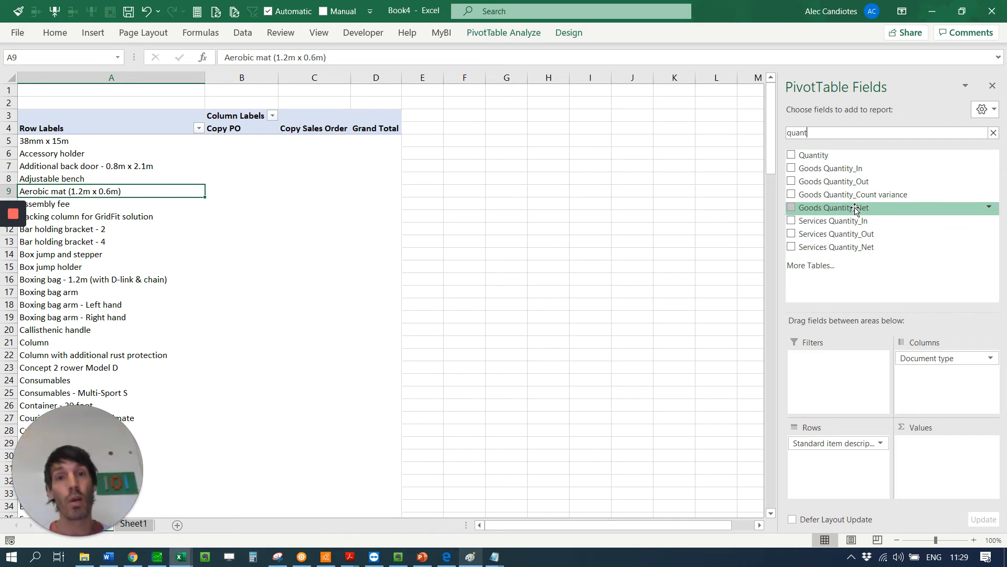
left_click_drag(818, 156, 950, 458)
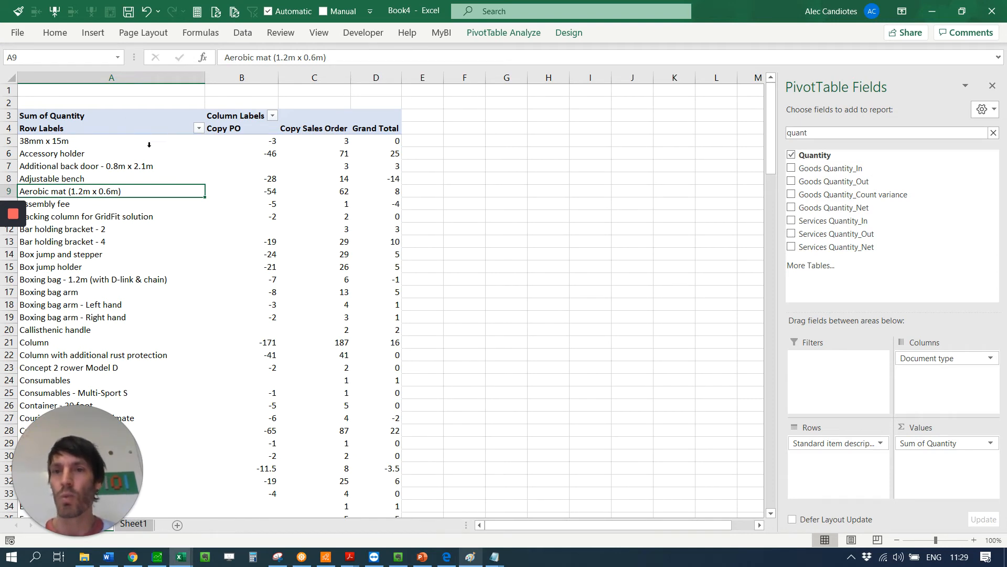
Compare the purchase order, sales order and Grand Total quantities for 38mm x 15m, Accessory holder and Adjustable bench.
left_click(108, 143)
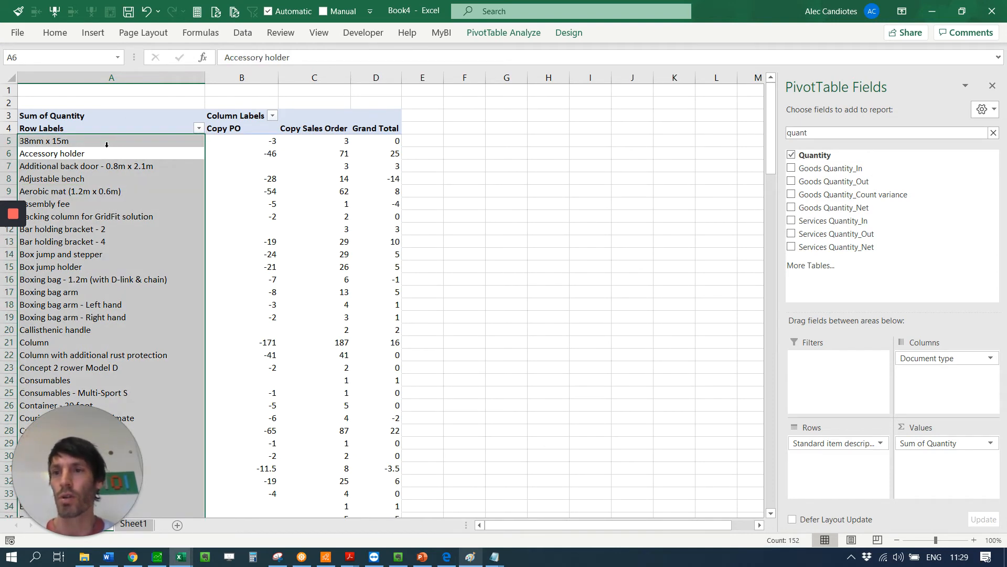
left_click(105, 143)
left_click(248, 139)
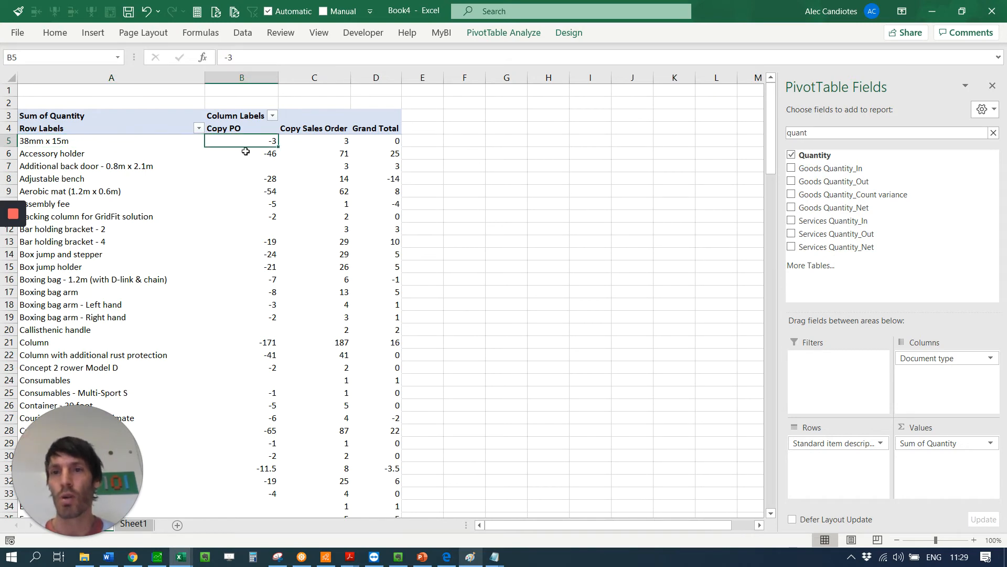
left_click(304, 139)
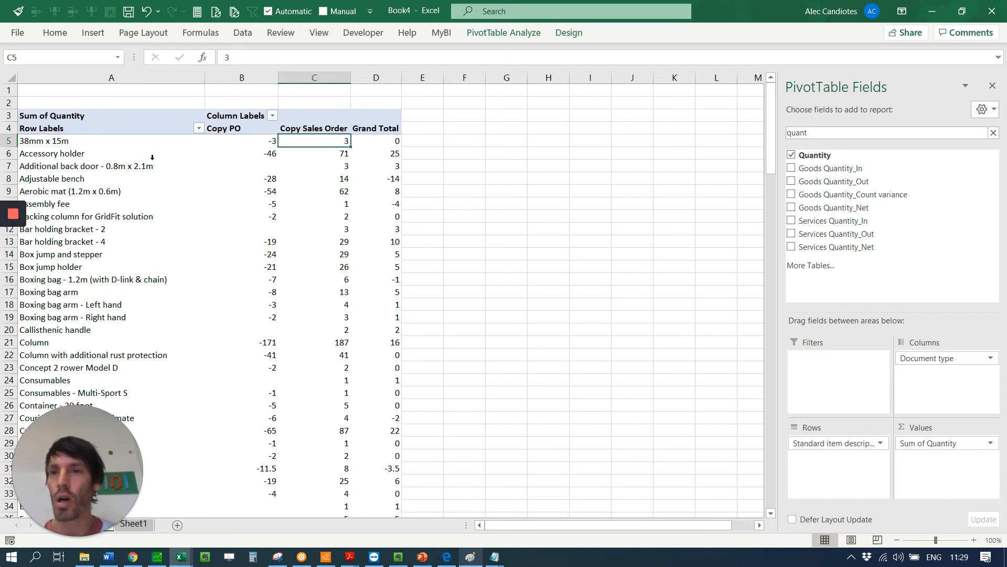
left_click(57, 156)
left_click(58, 156)
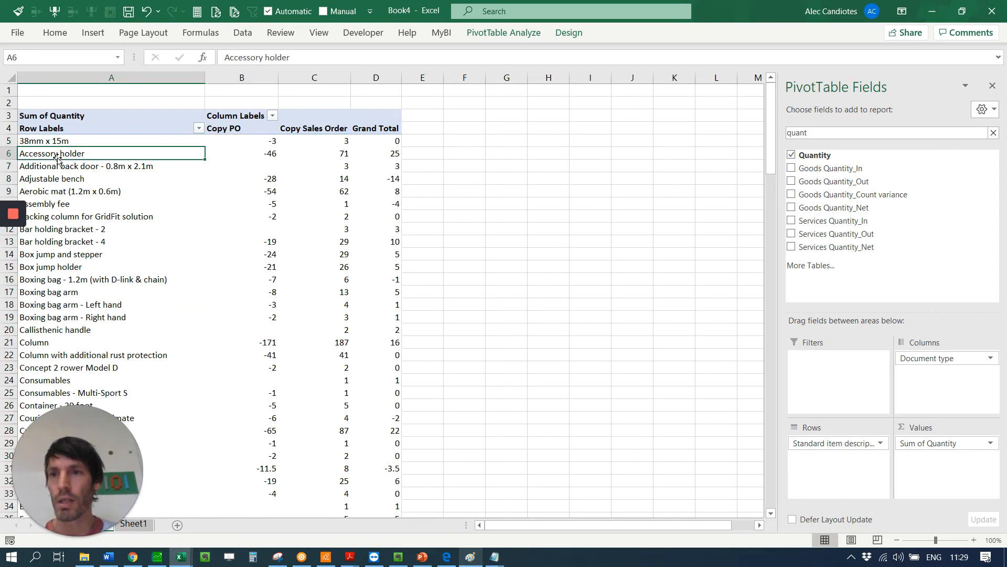
left_click(317, 131)
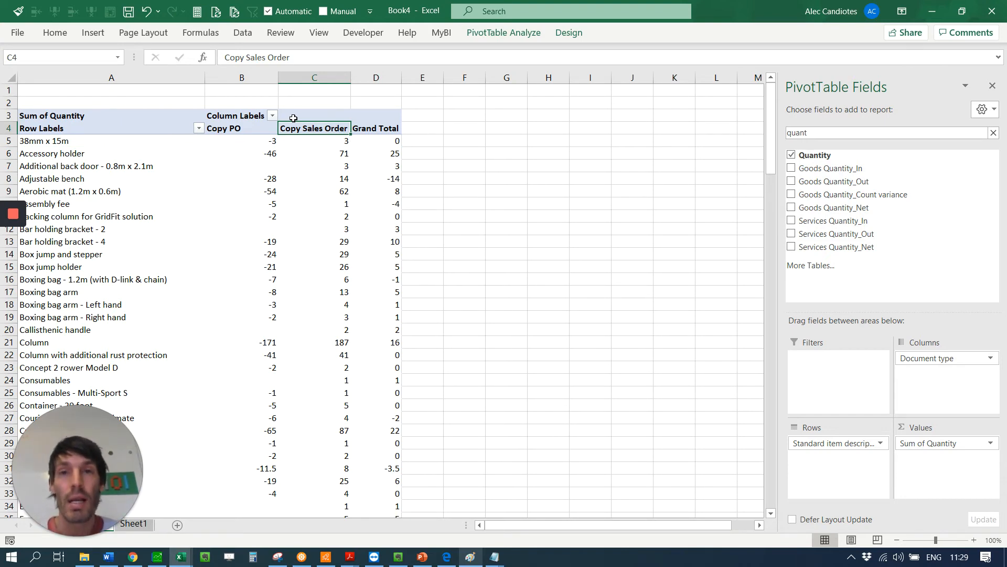
left_click(313, 153)
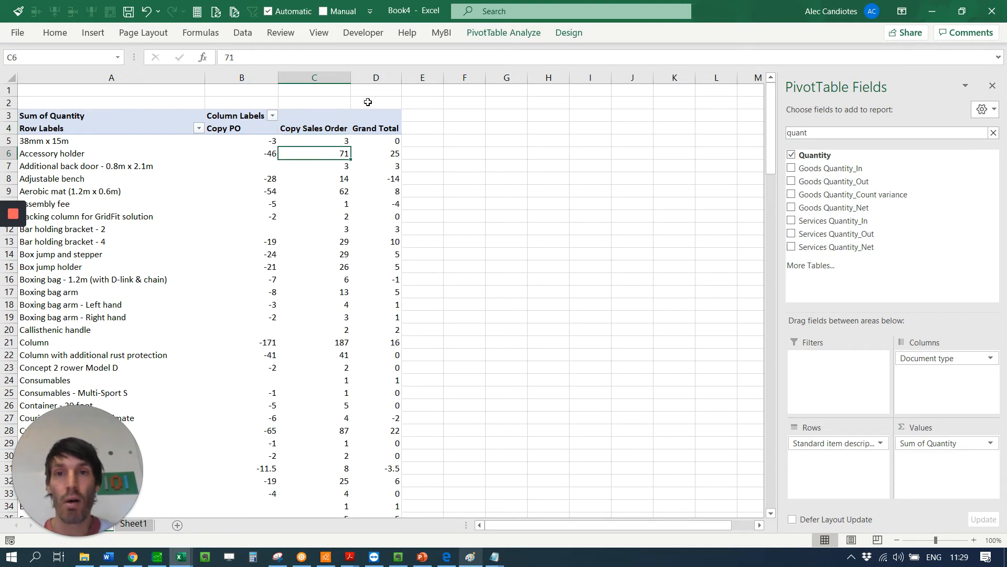
left_click(263, 153)
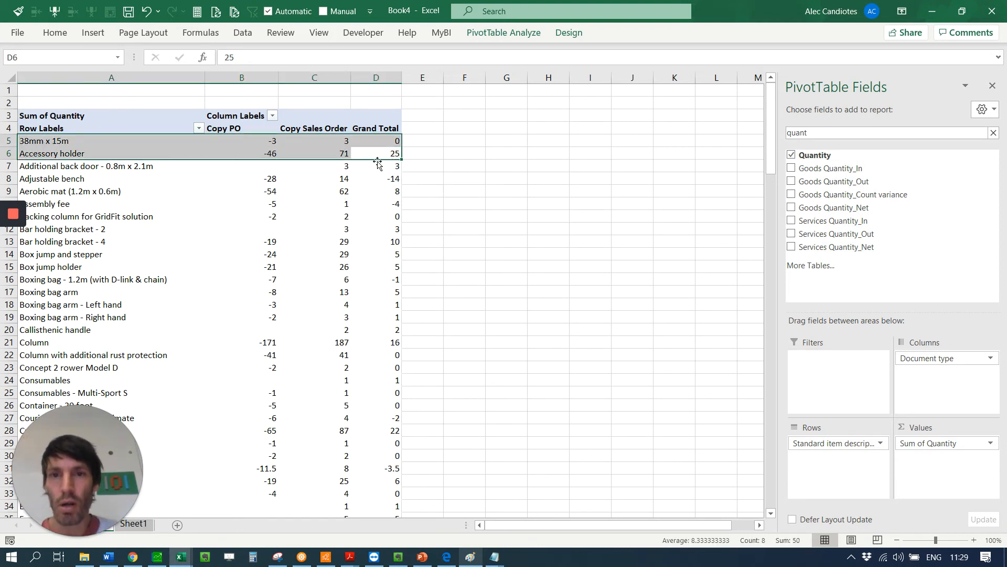
left_click(394, 156)
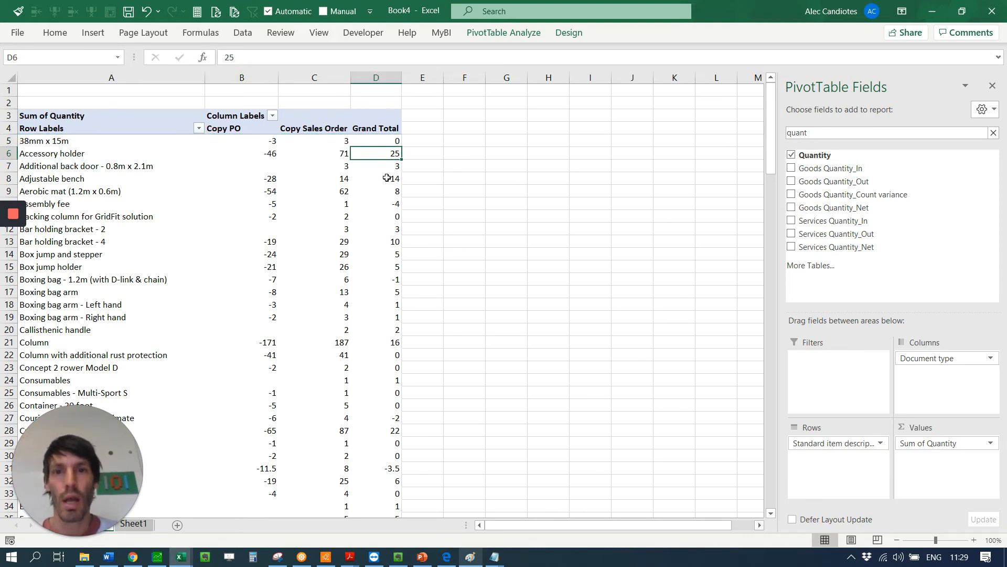
left_click(388, 178)
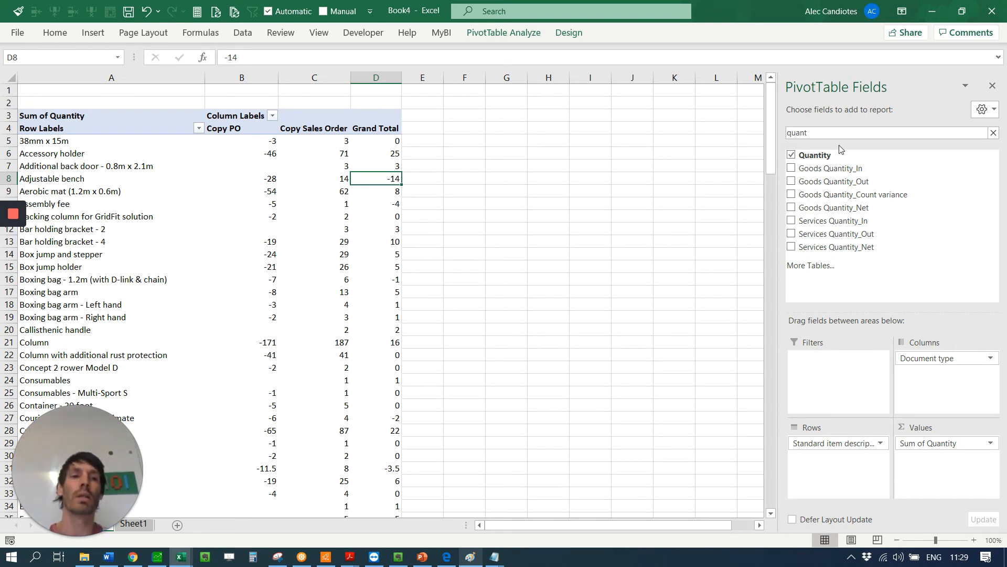
Find the Has [QtyLeft] field by searching for "has" and place it in the PivotTable's filters.
left_click_drag(851, 134, 673, 116)
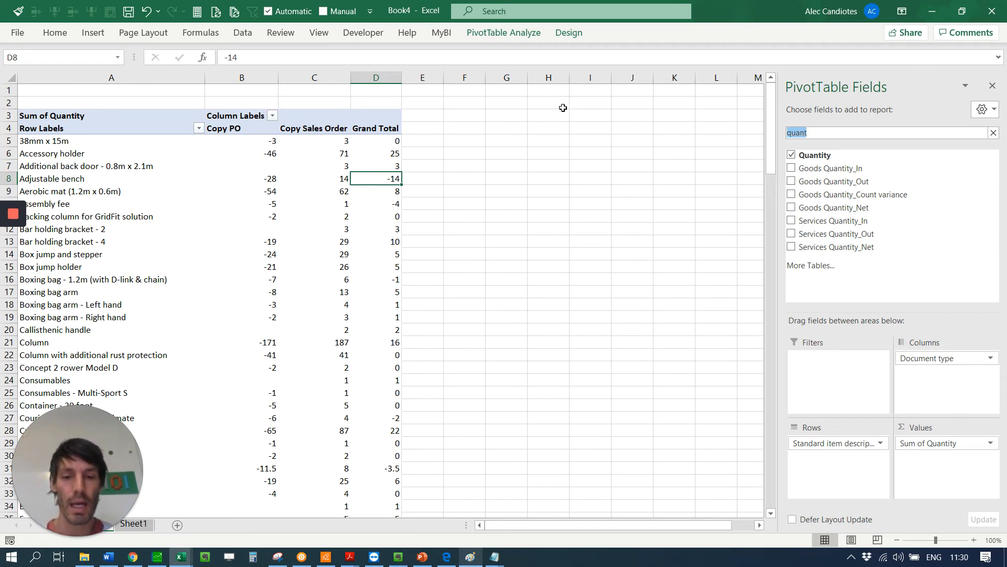
type("q")
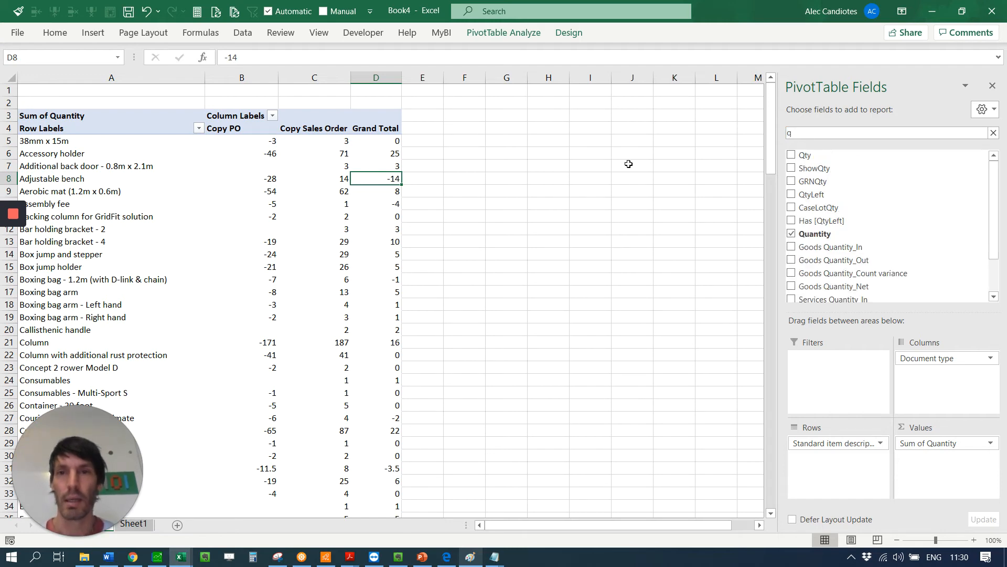
key("BackSpace")
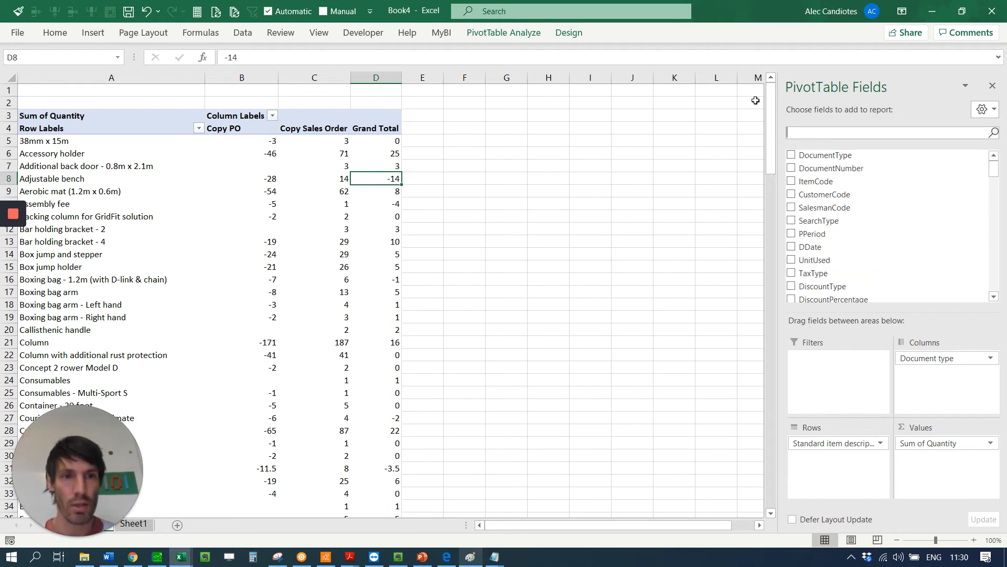
type("has")
left_click_drag(821, 155, 469, 241)
Filter the PivotTable to show only records where Has [QtyLeft] is TRUE.
left_click(272, 91)
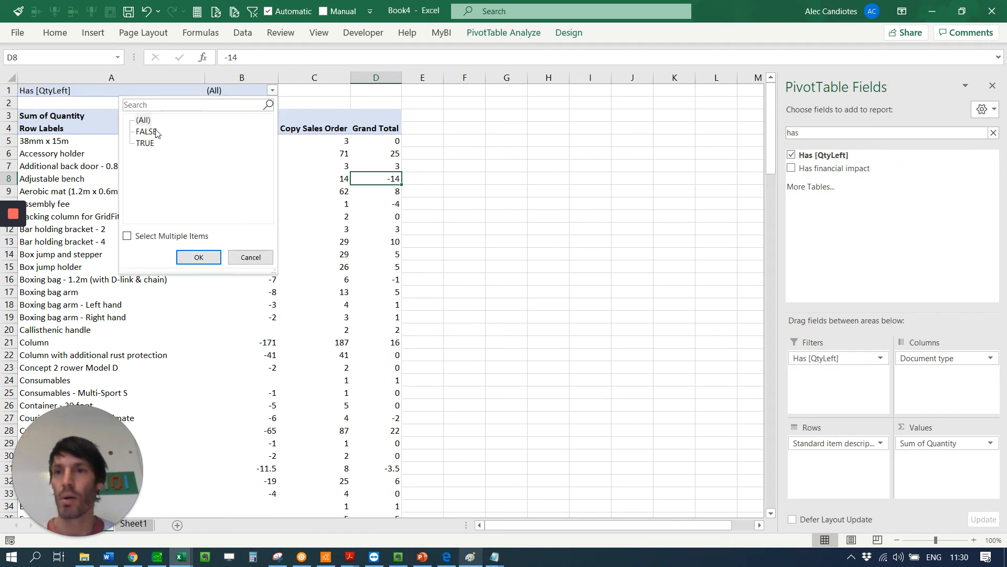
left_click(144, 144)
left_click(214, 258)
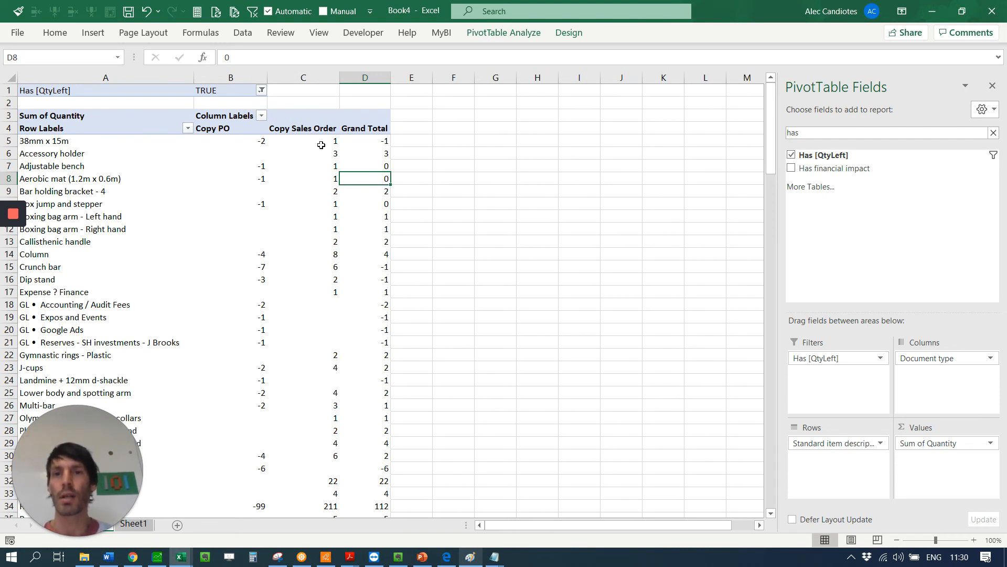
left_click(70, 156)
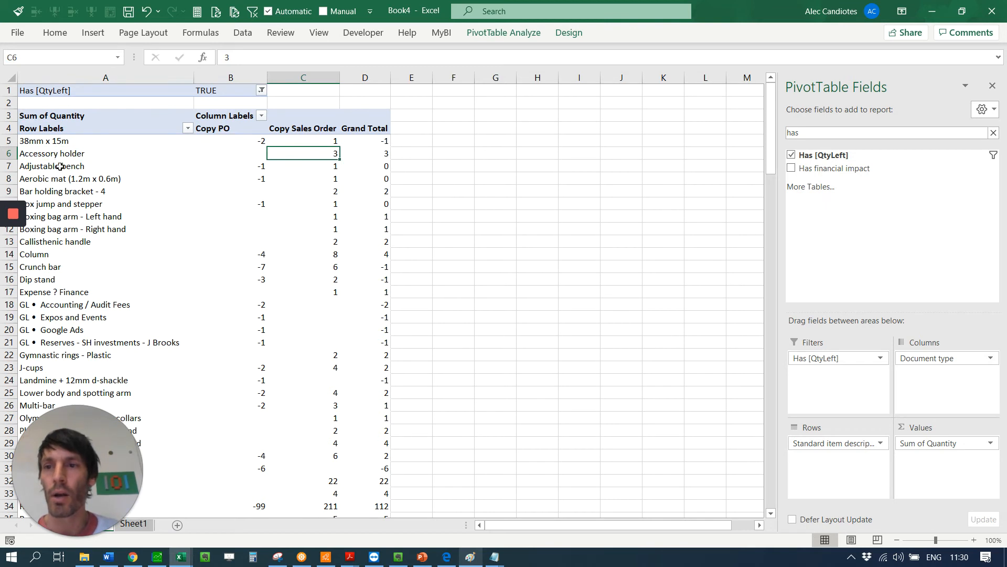
left_click(59, 167)
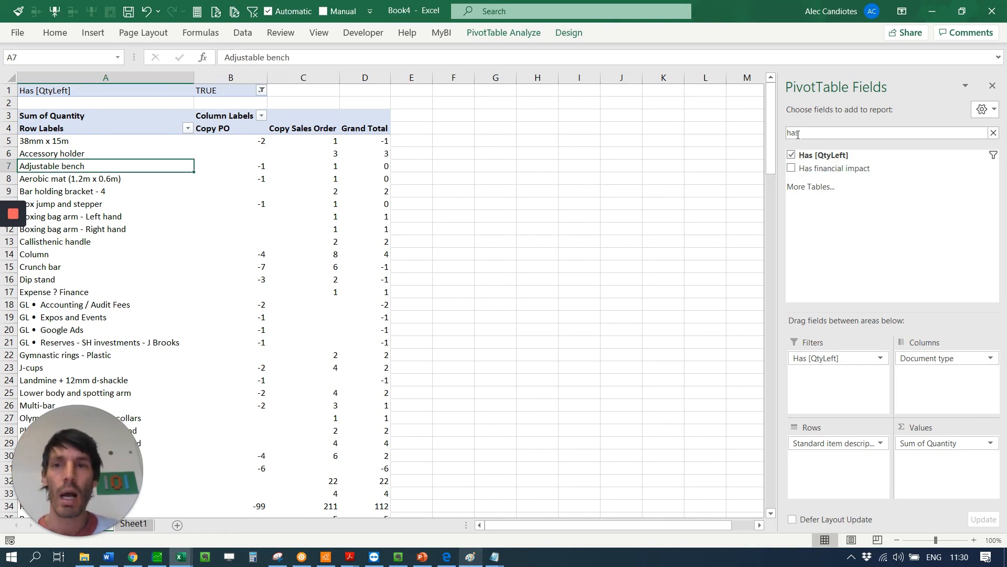
Find the DocumentNumber field by searching for "docu" and place it below Standard item description in the PivotTable's rows.
left_click_drag(803, 133, 538, 65)
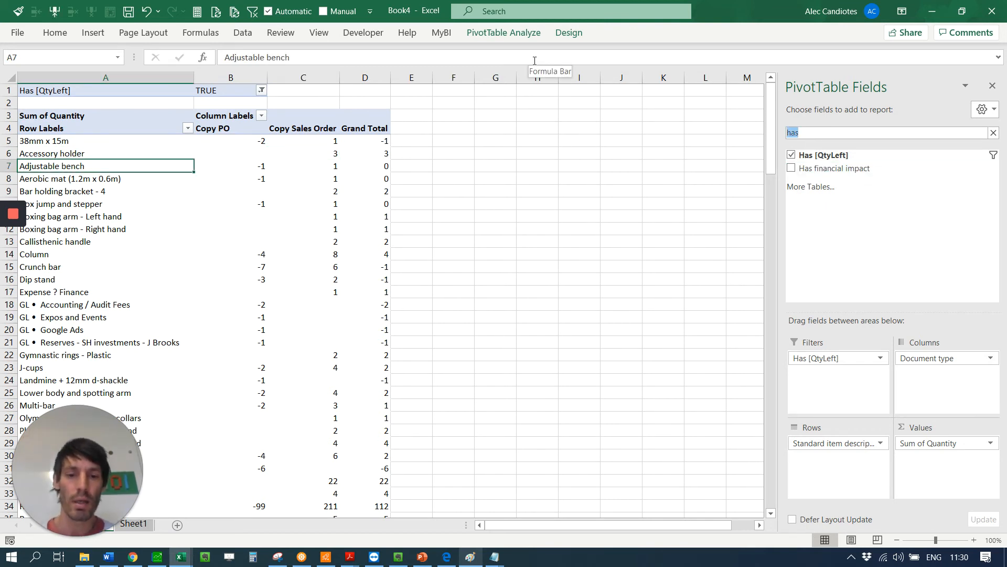
type("docu")
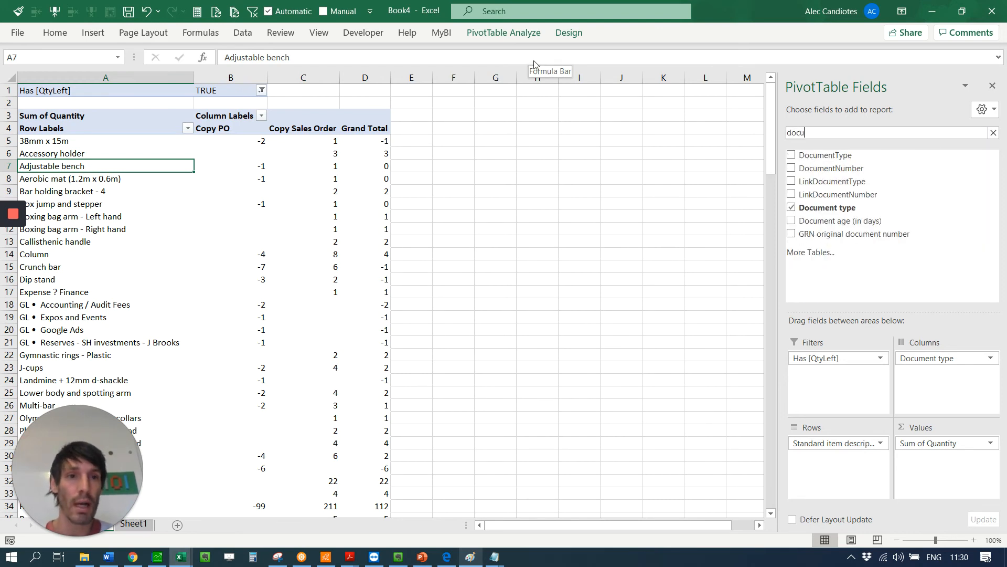
left_click_drag(875, 173, 834, 457)
Examine the outstanding document numbers listed under each item, including Accessory holder, Expense ? Finance and the GL items.
left_click(87, 218)
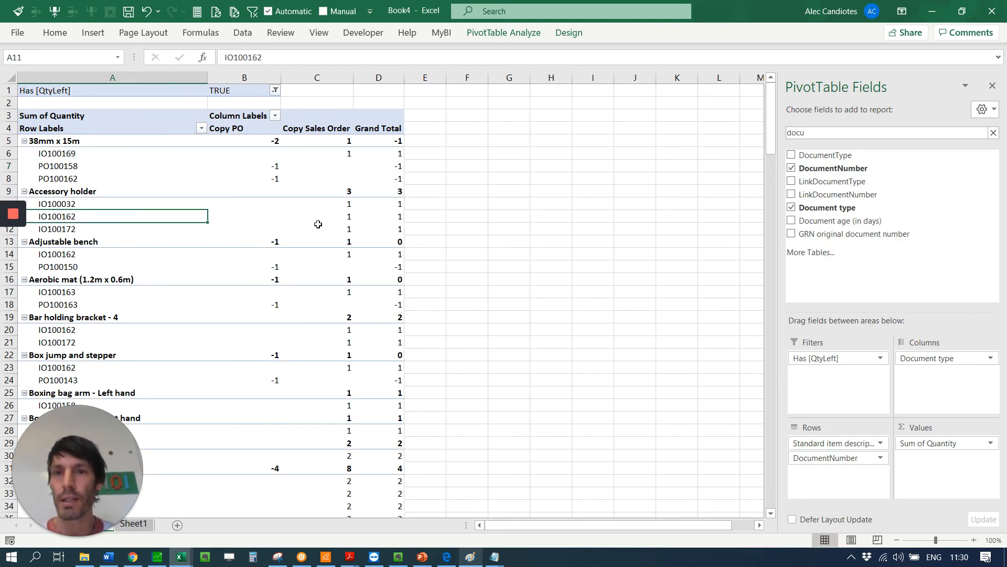
left_click_drag(357, 204, 381, 229)
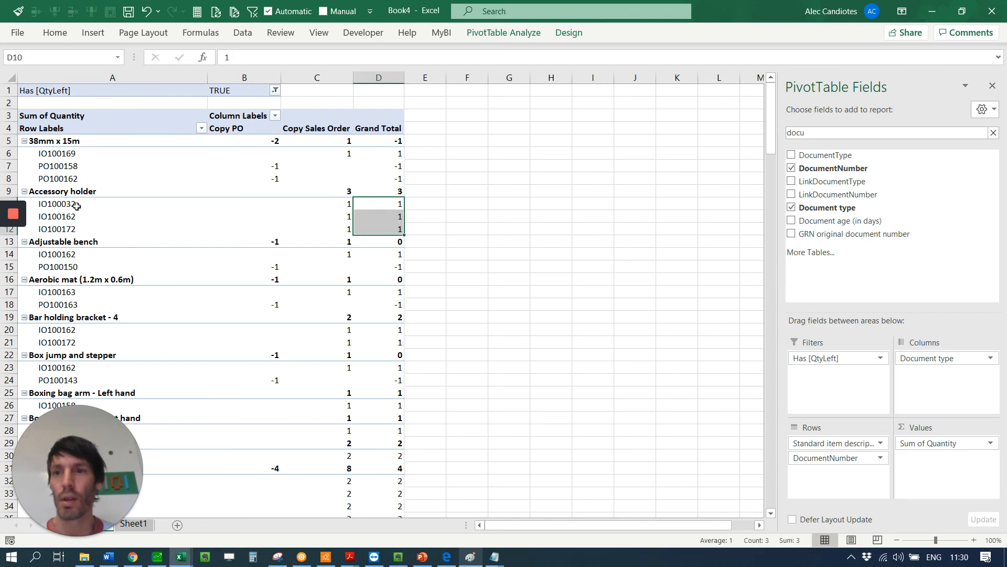
left_click_drag(77, 205, 83, 231)
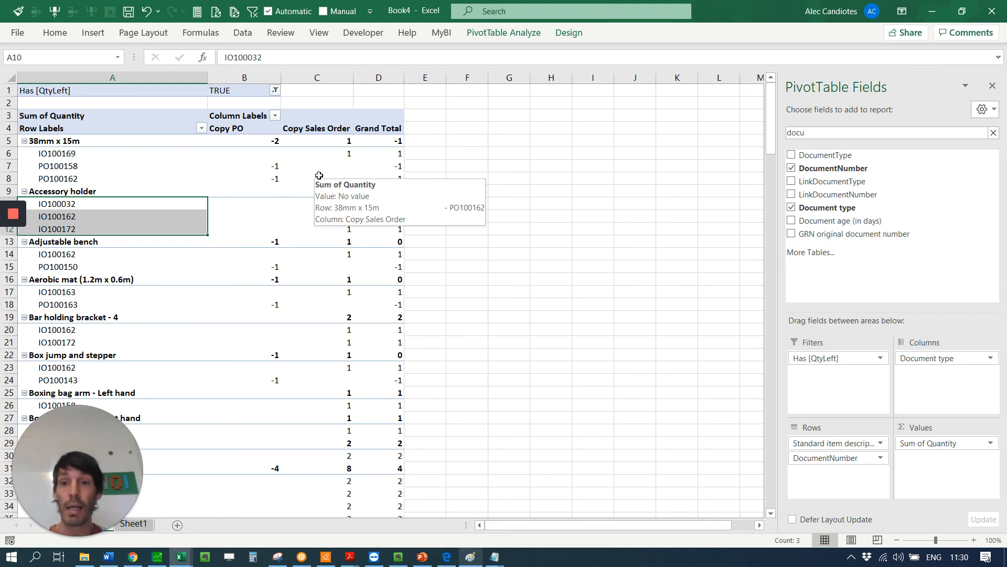
scroll(333, 236, "down", 5)
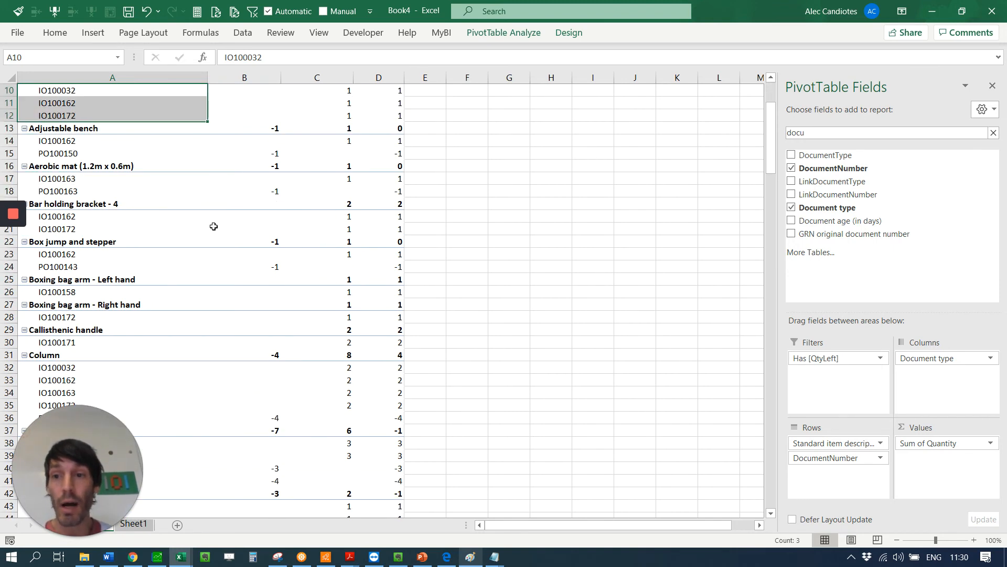
scroll(117, 272, "down", 3)
scroll(316, 301, "down", 5)
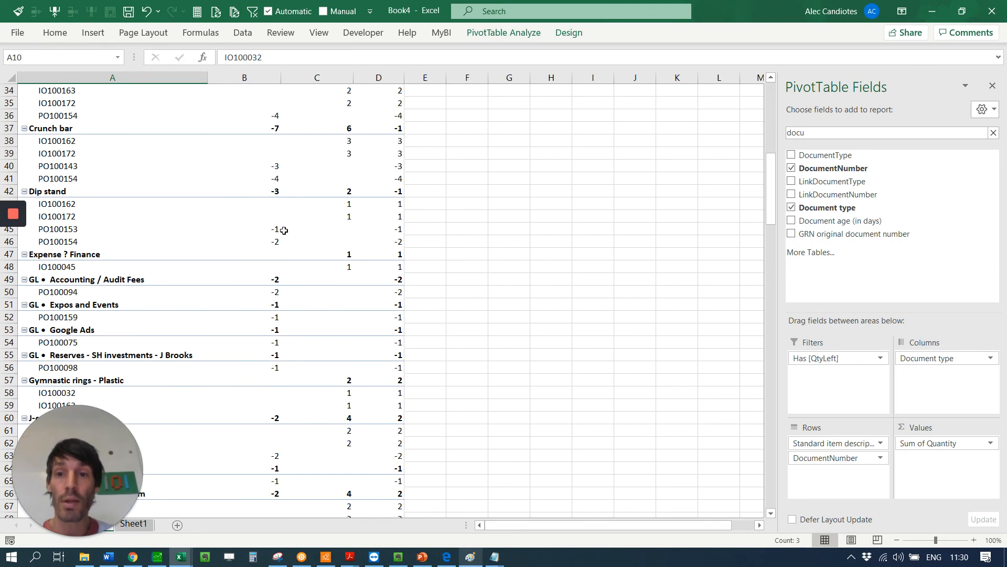
scroll(140, 266, "down", 5)
scroll(131, 267, "up", 6)
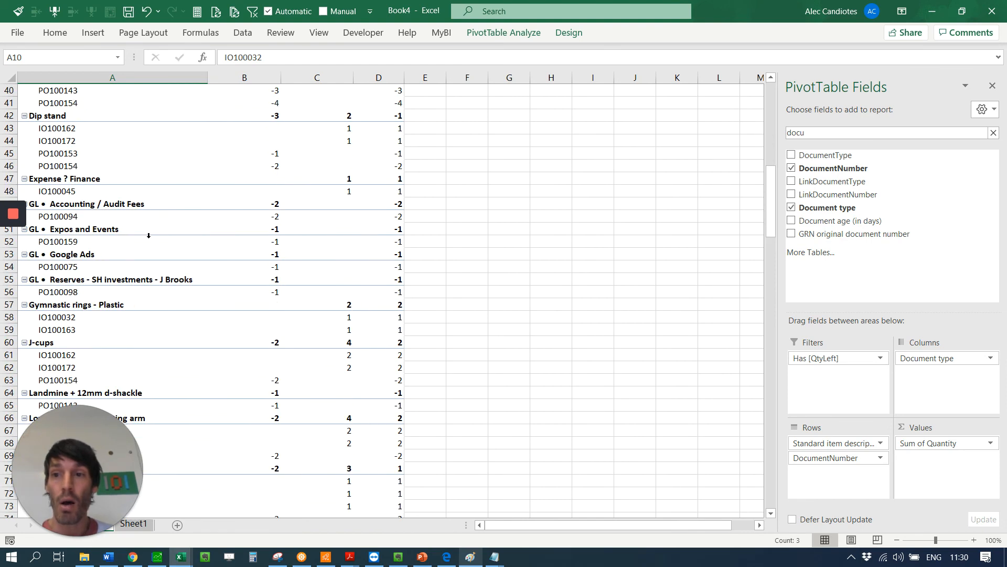
left_click(142, 221)
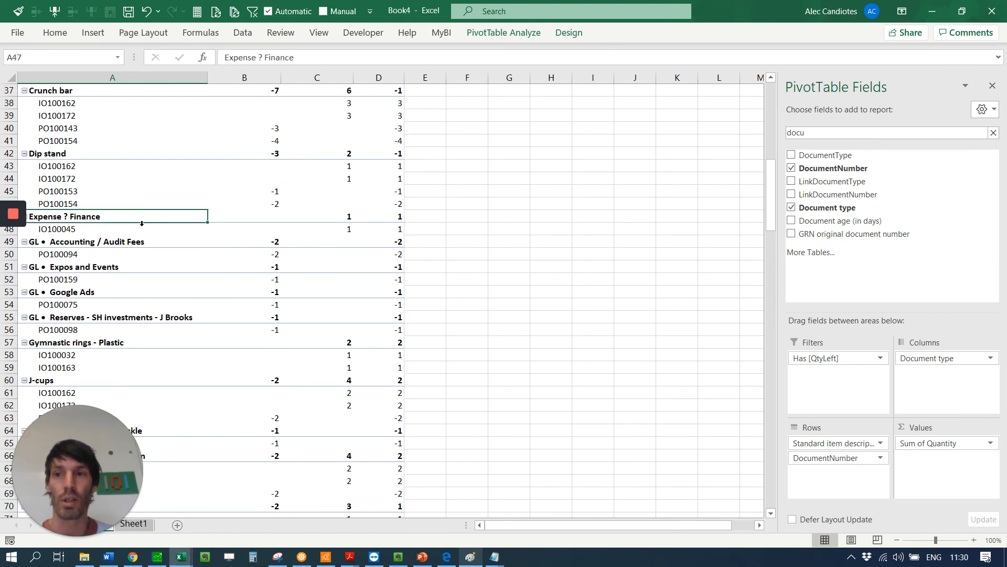
left_click(76, 242)
scroll(541, 357, "up", 6)
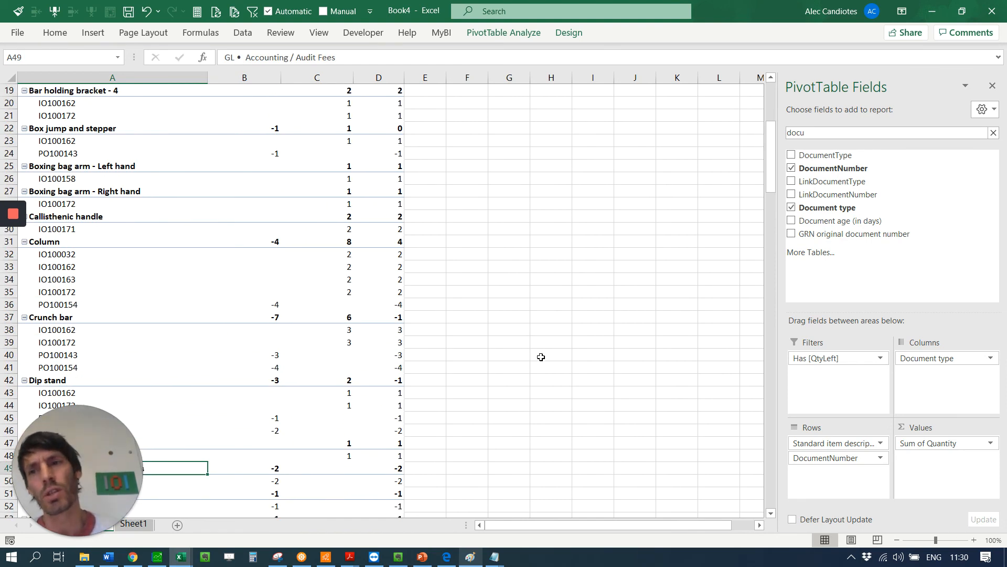
scroll(541, 356, "up", 3)
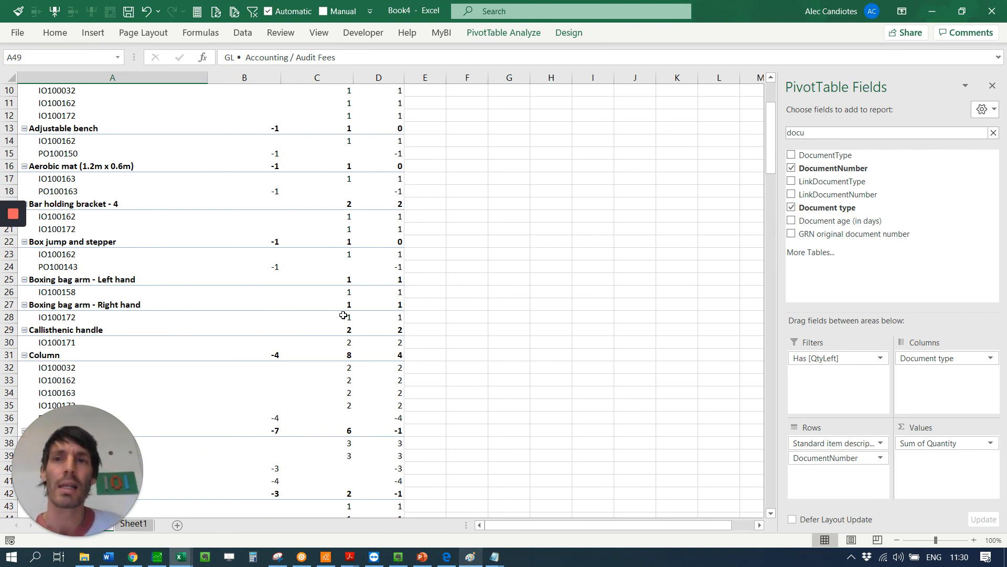
mouse_move(344, 314)
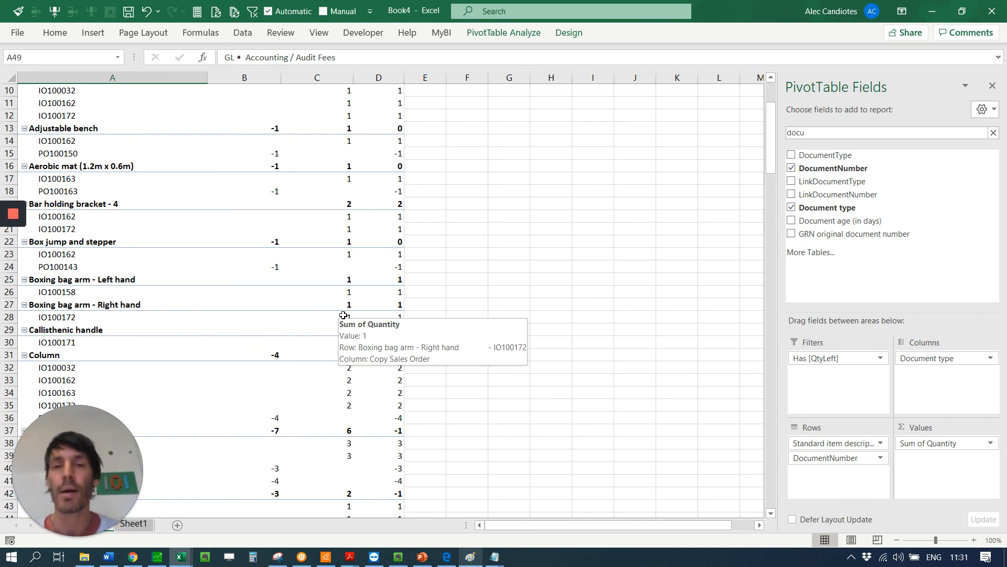
scroll(278, 189, "up", 3)
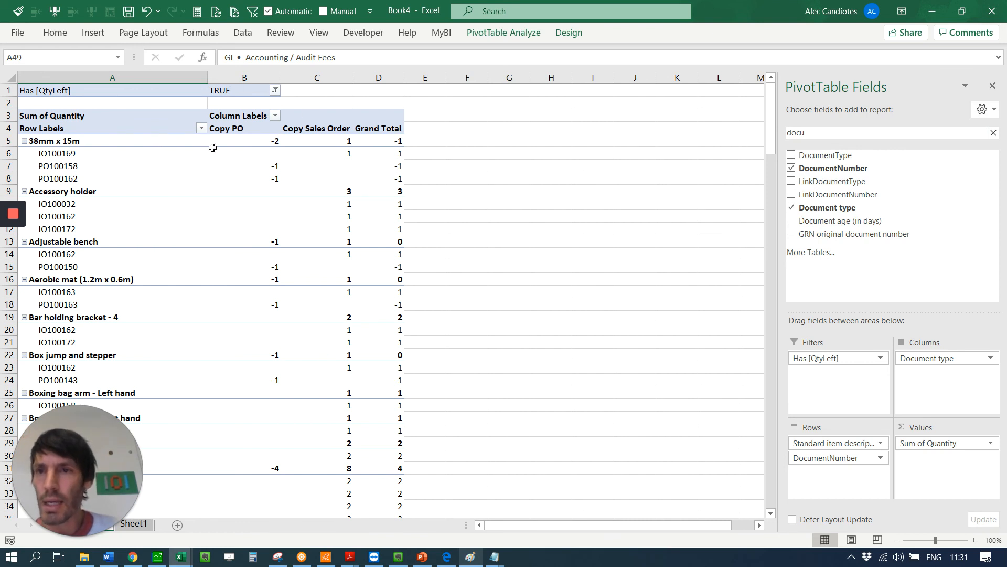
Compare the outstanding purchase order quantities with the sales order quantities and Grand Totals for 38mm x 15m and Column.
left_click(261, 143)
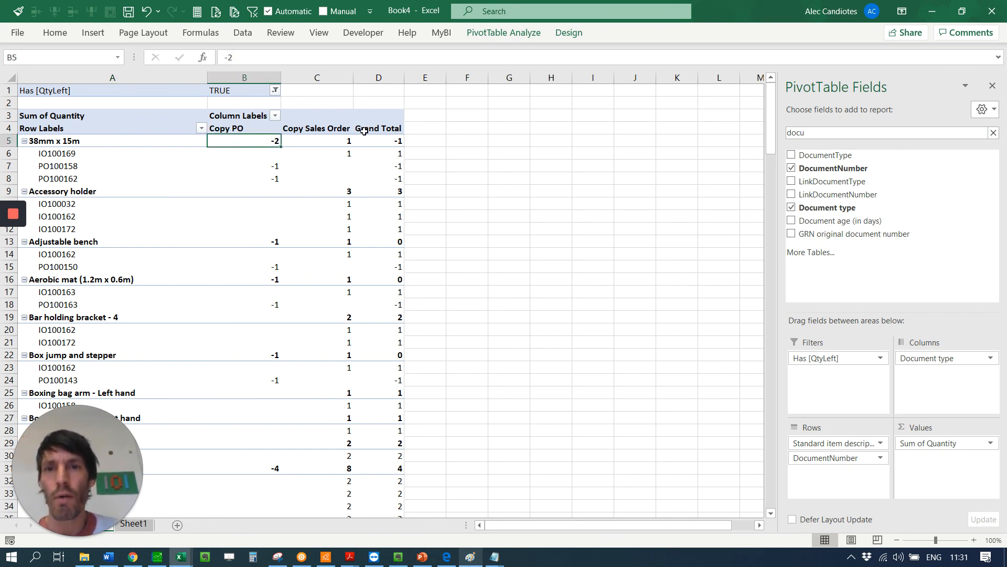
left_click(395, 141)
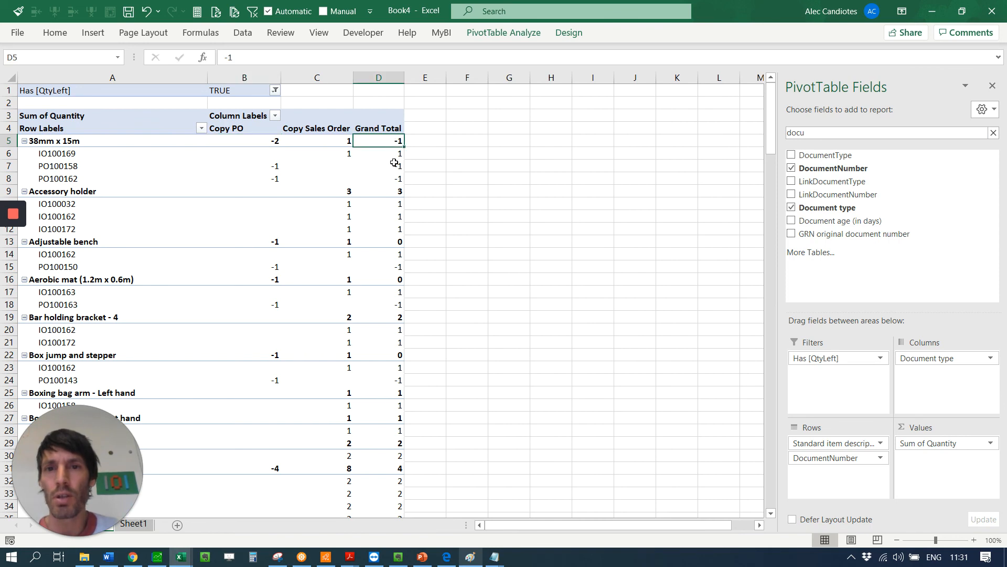
left_click(329, 156)
scroll(359, 166, "down", 6)
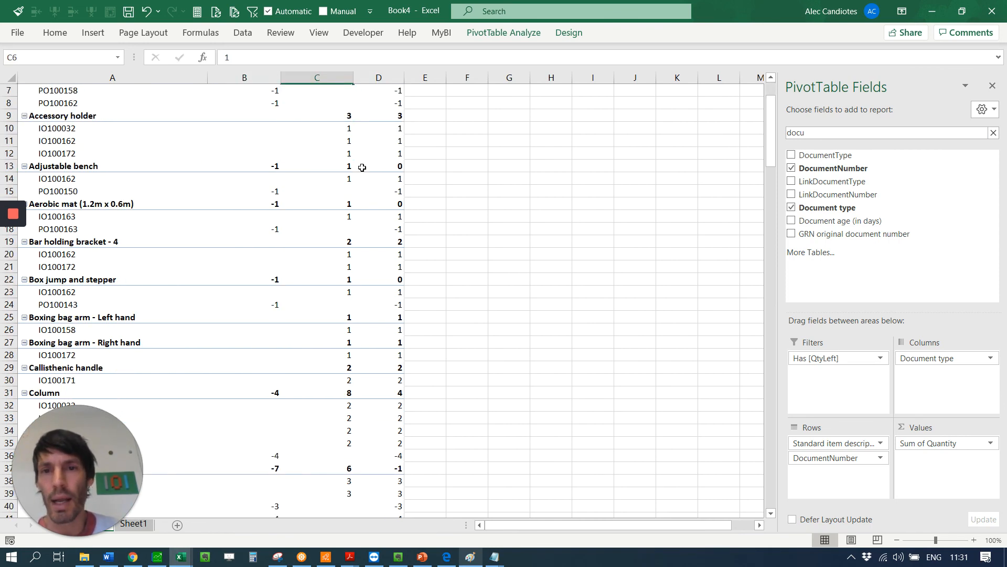
scroll(286, 231, "down", 1)
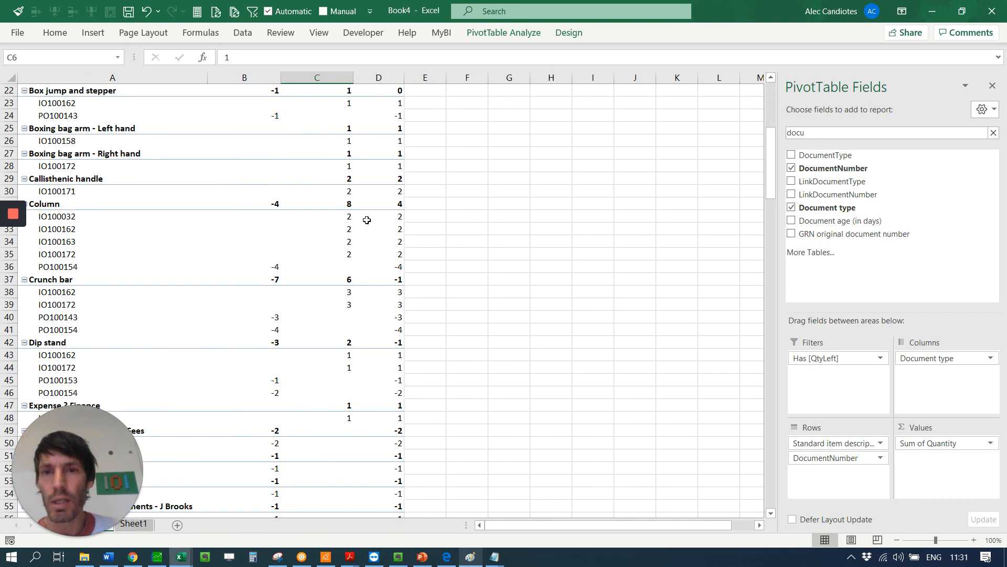
left_click(353, 204)
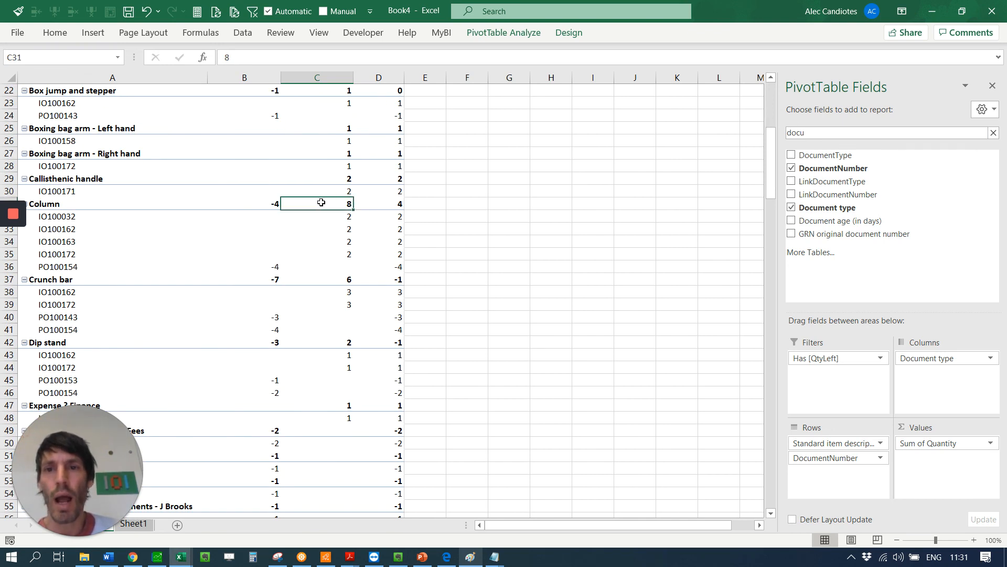
left_click(272, 205)
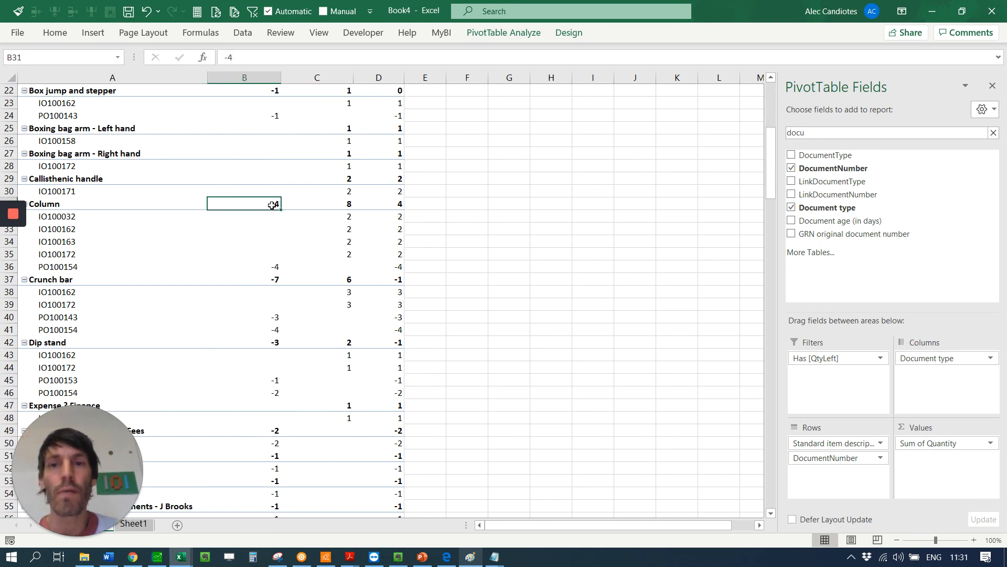
left_click(387, 203)
scroll(452, 218, "up", 7)
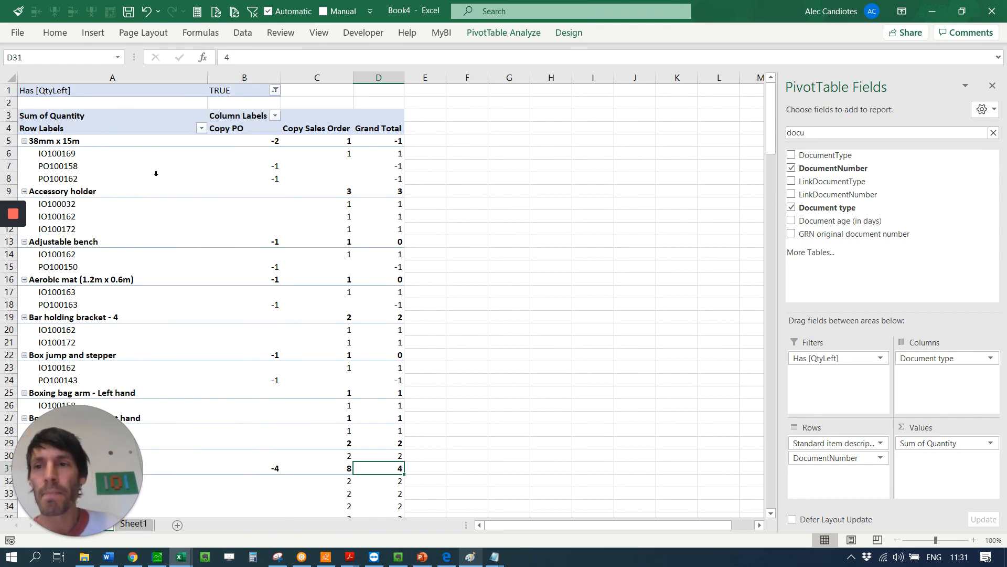
mouse_move(293, 231)
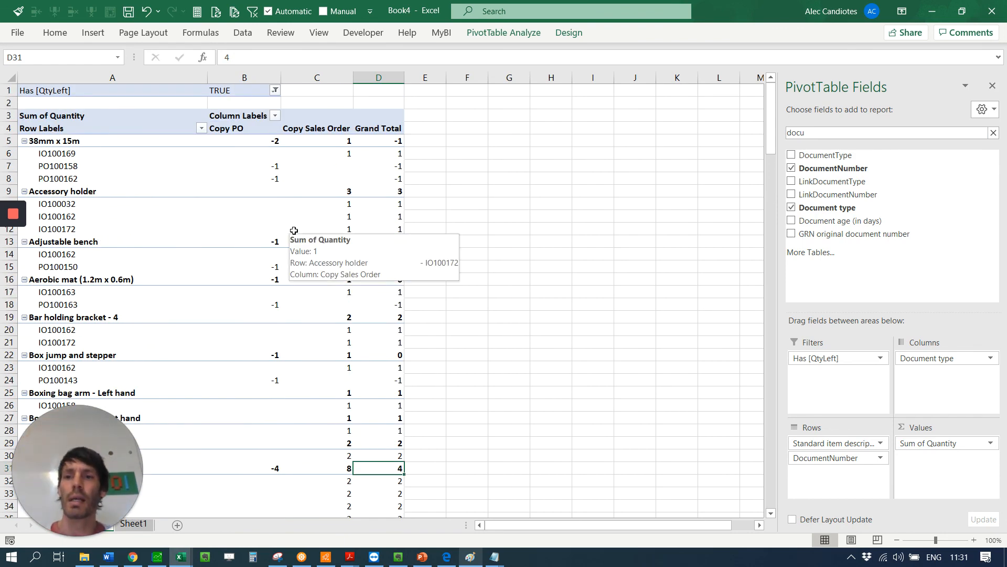